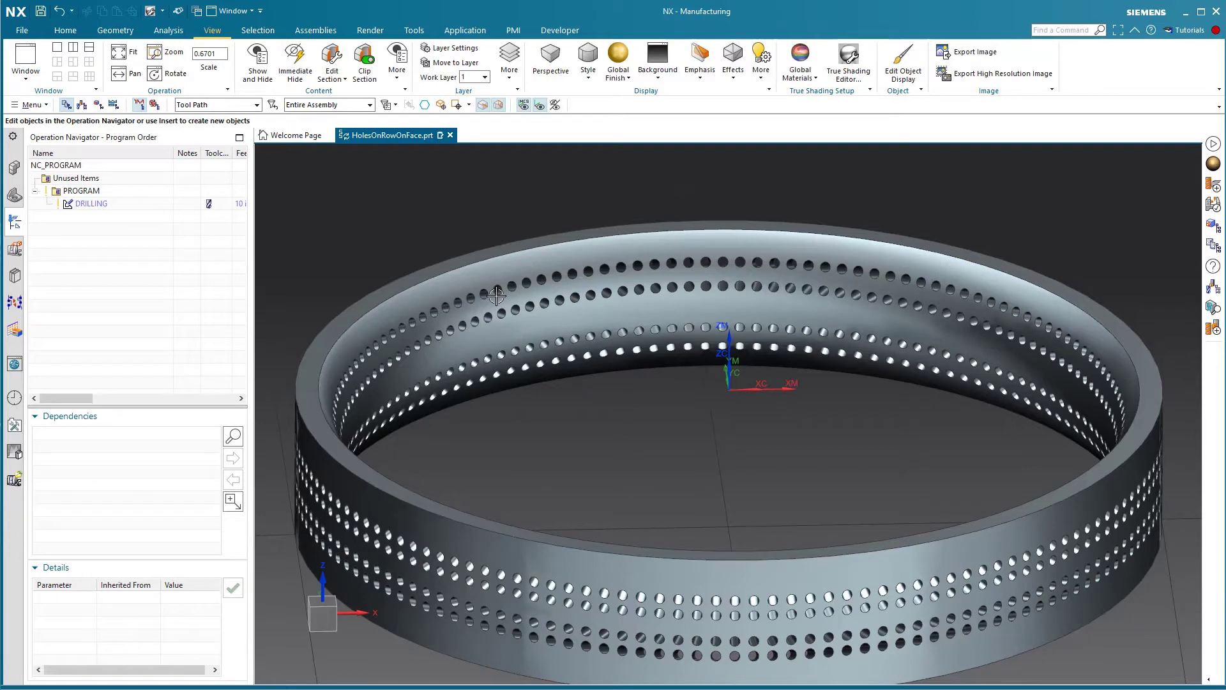
Step: Zoom and tilt onto the ring's upper hole rows, then open the DRILLING operation for editing
{"action": "scroll", "coordinate": [496, 295], "scroll_direction": "up", "scroll_amount": 1}
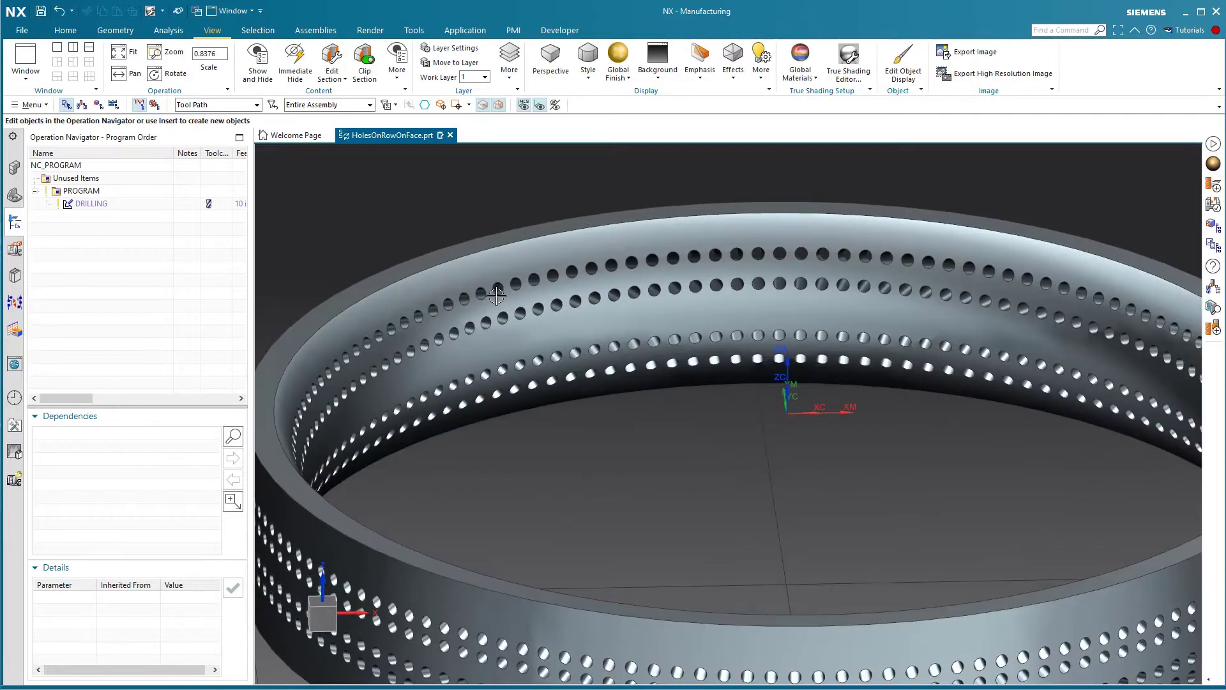
{"action": "middle_click_drag", "start_coordinate": [627, 314], "coordinate": [616, 315]}
{"action": "scroll", "coordinate": [479, 260], "scroll_direction": "up", "scroll_amount": 3}
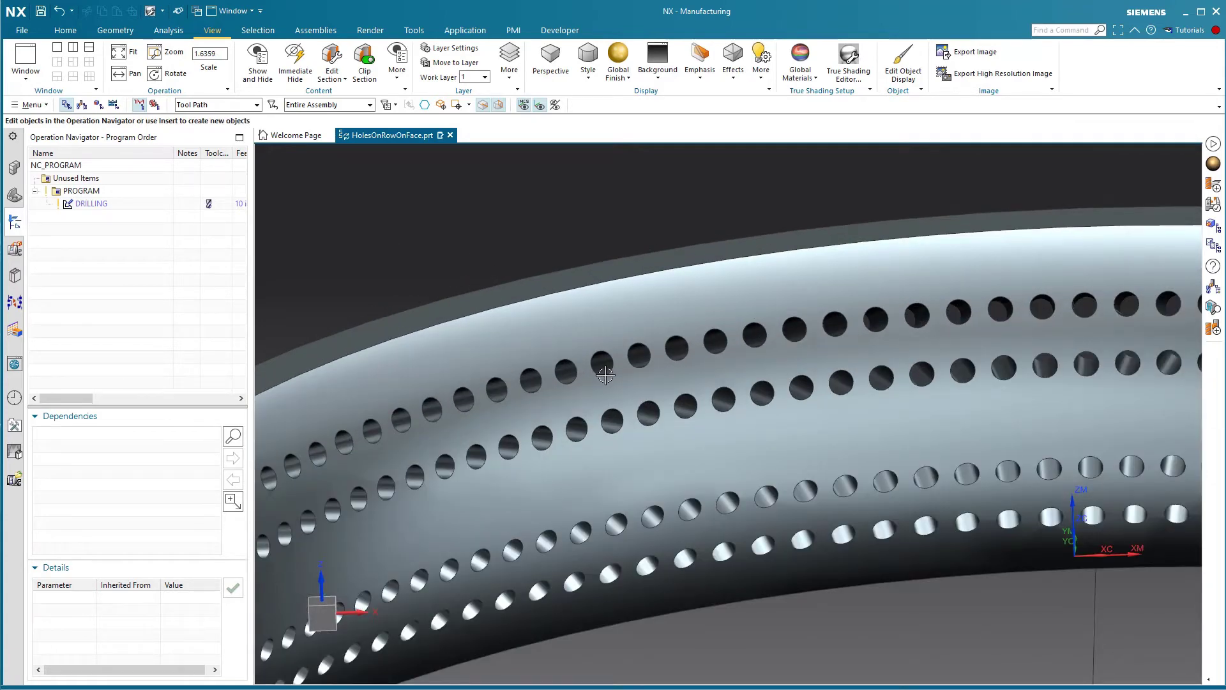
{"action": "double_click", "coordinate": [96, 205]}
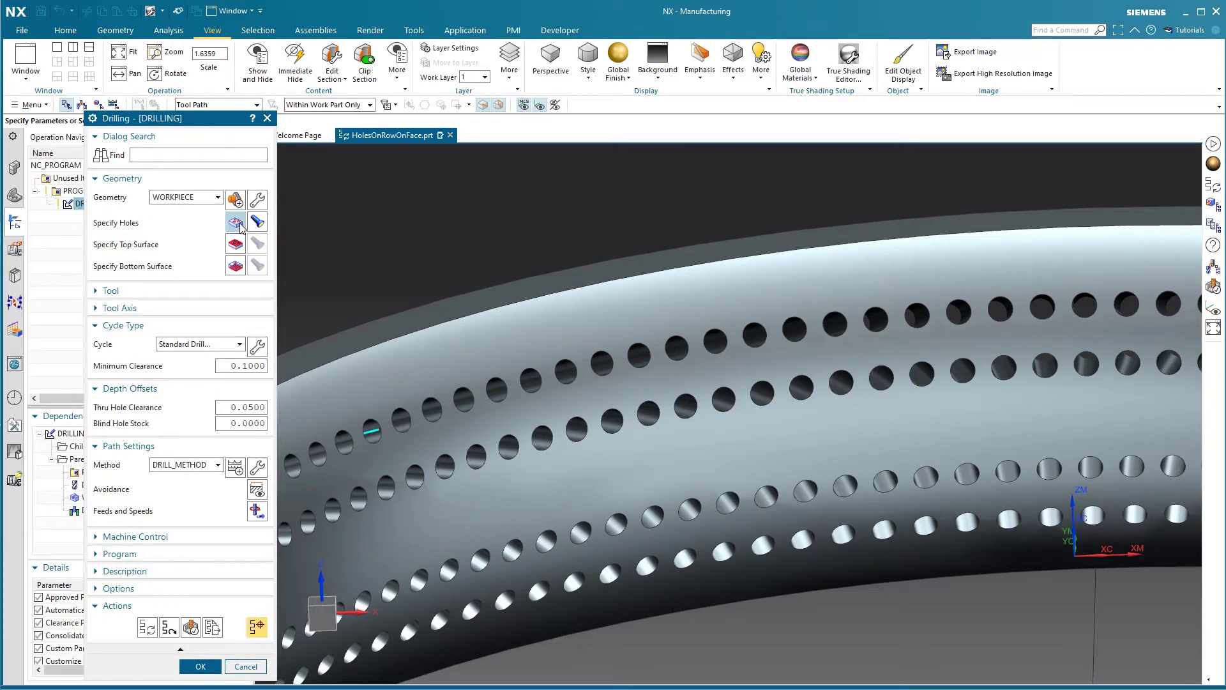
Step: In Specify Holes, omit the existing points and pick one hole edge in the top row
{"action": "left_click", "coordinate": [235, 222]}
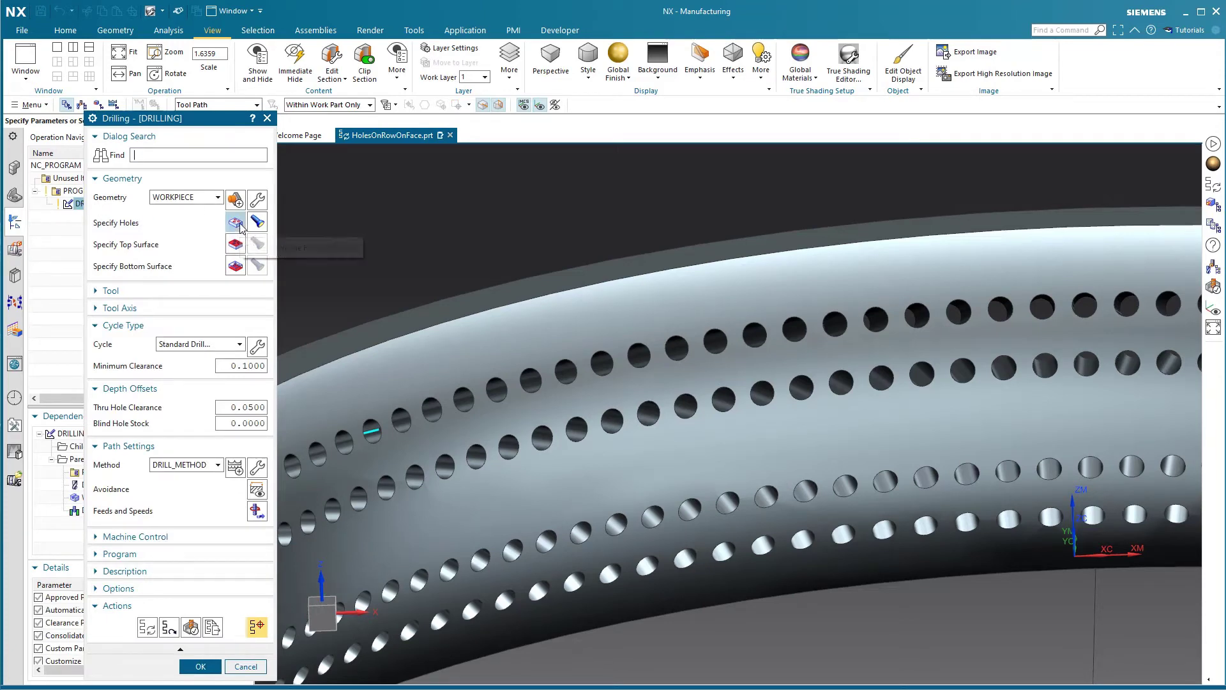
{"action": "left_click", "coordinate": [212, 139]}
{"action": "left_click", "coordinate": [211, 145]}
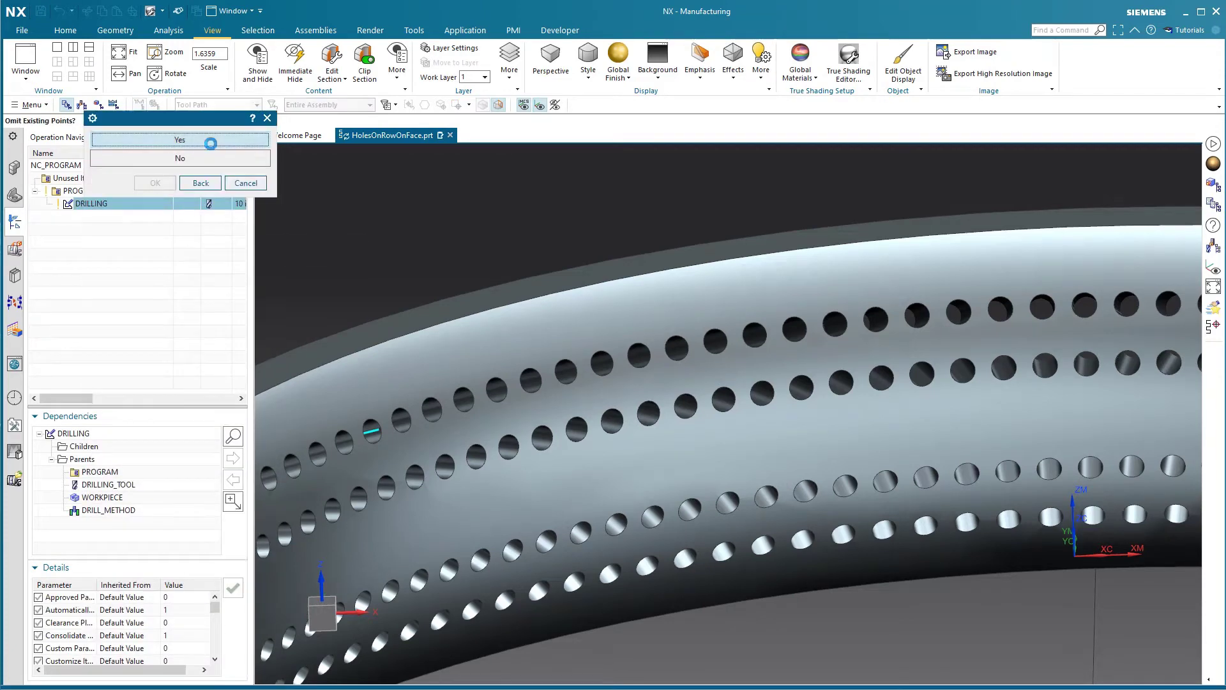
{"action": "left_click", "coordinate": [685, 357]}
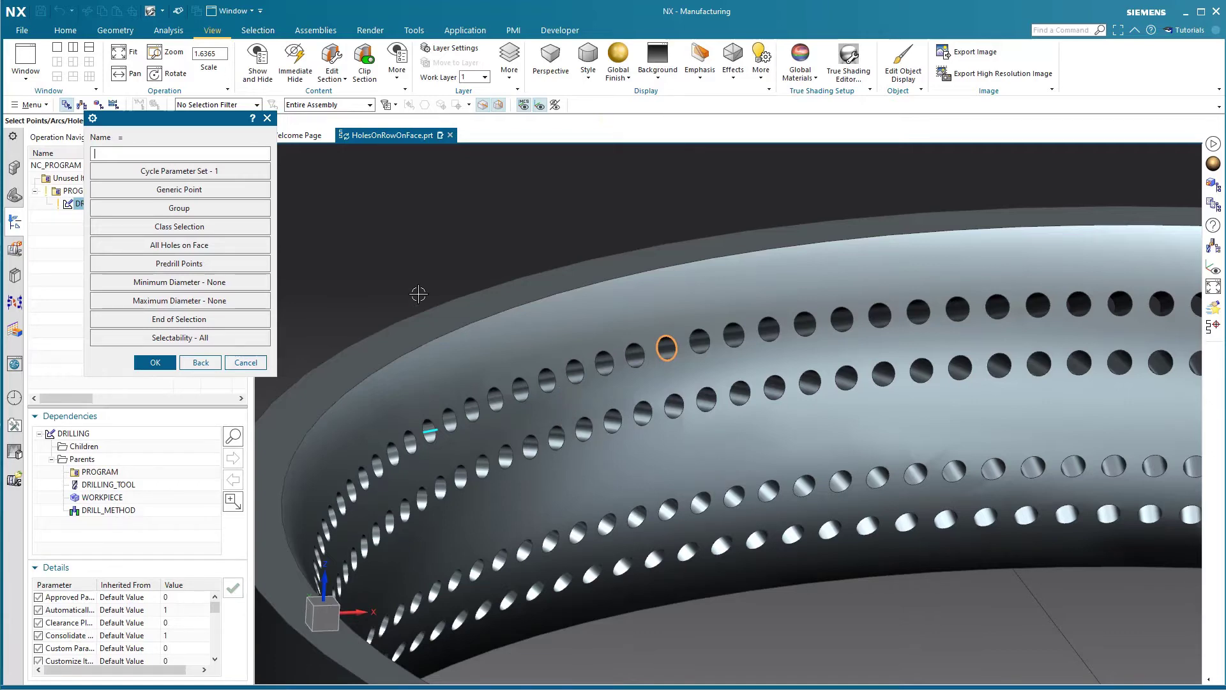
Step: Cancel the Class Selection by-name pick and accept the Drilling dialog with OK
{"action": "left_click", "coordinate": [179, 227]}
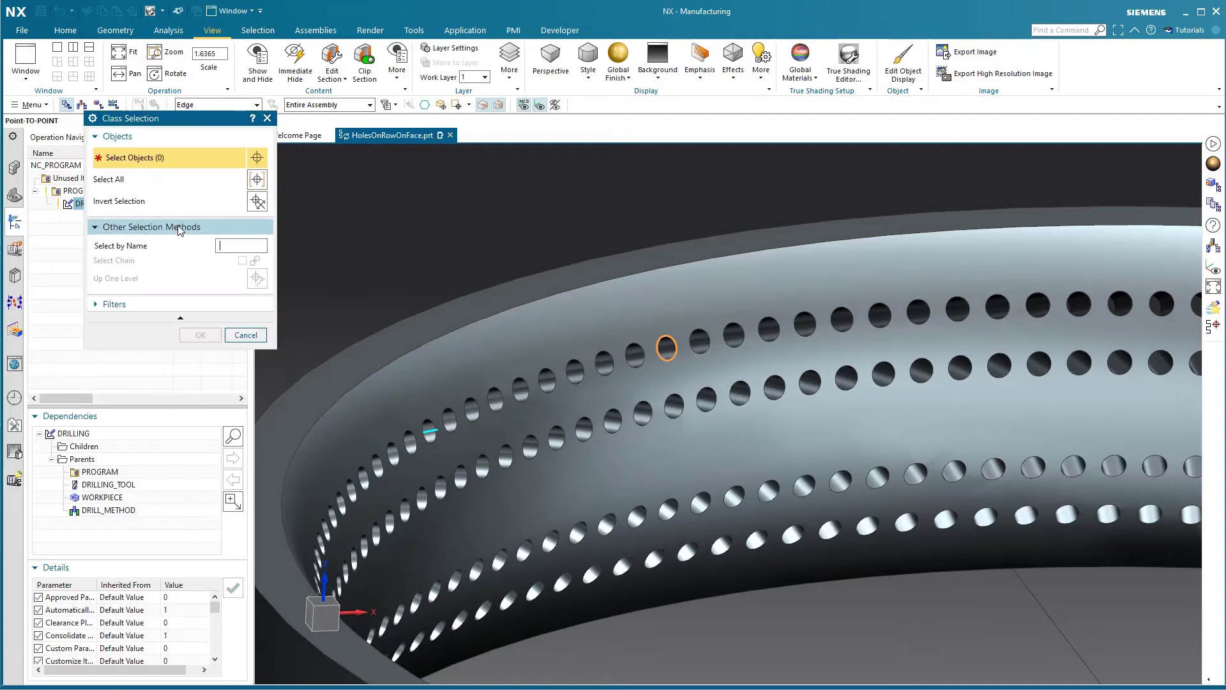
{"action": "left_click", "coordinate": [239, 246]}
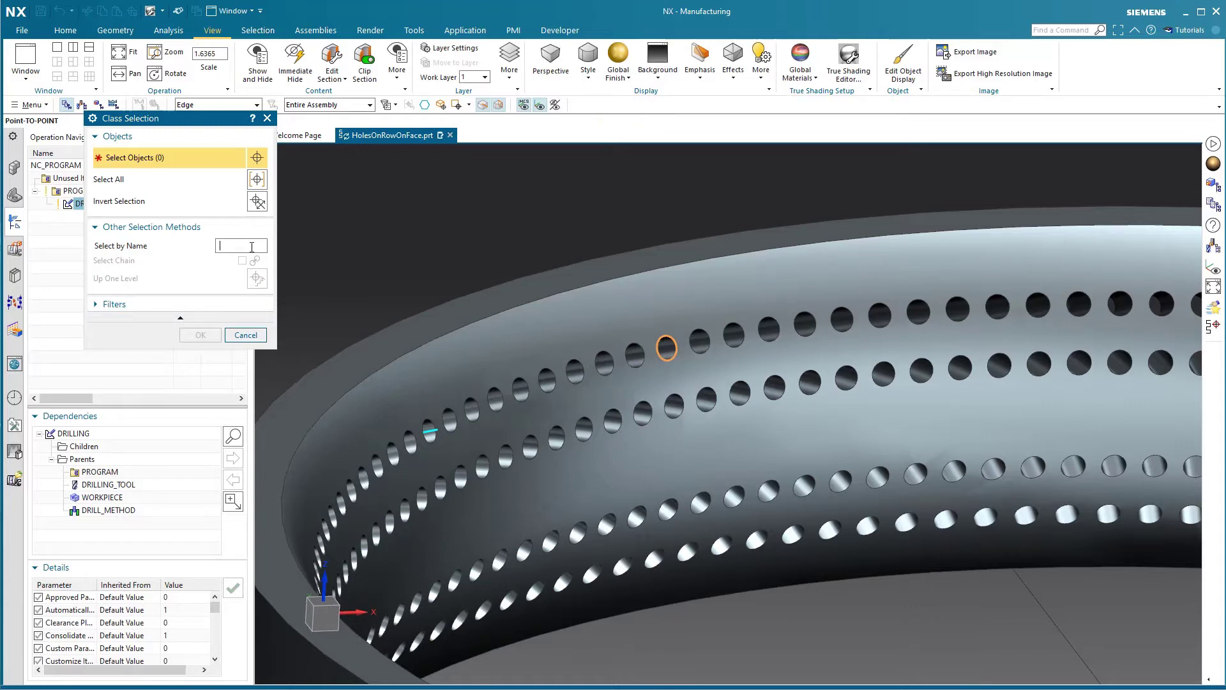
{"action": "left_click", "coordinate": [247, 335]}
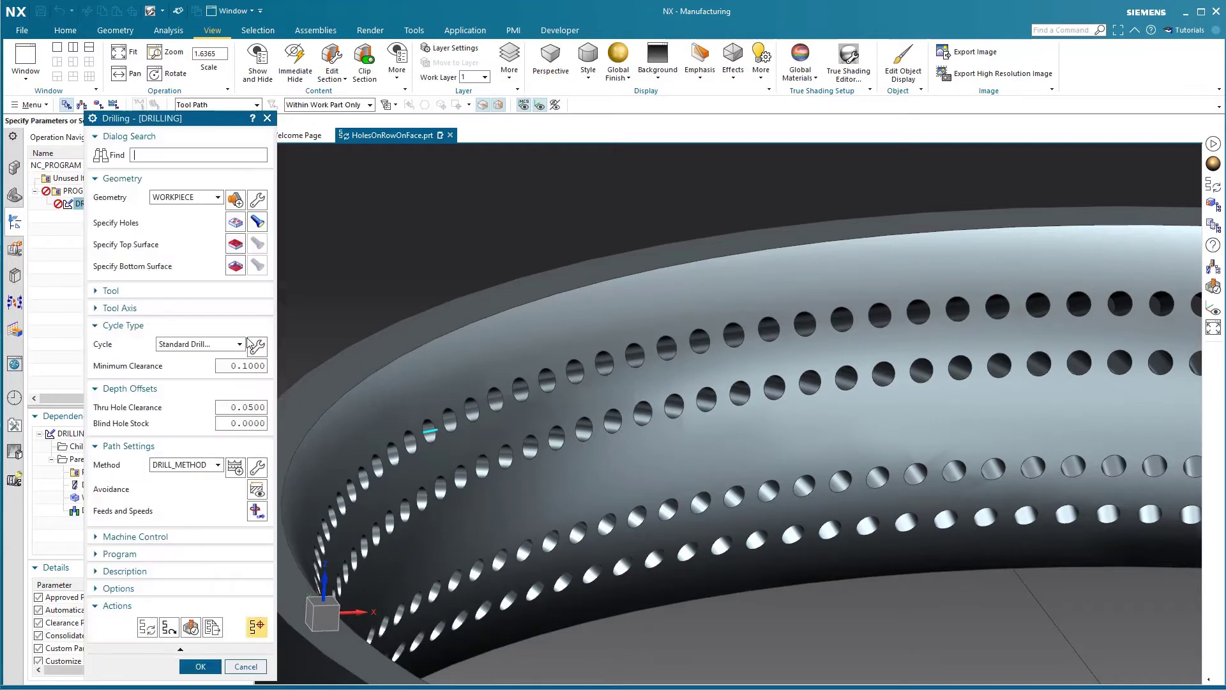
{"action": "left_click", "coordinate": [200, 666]}
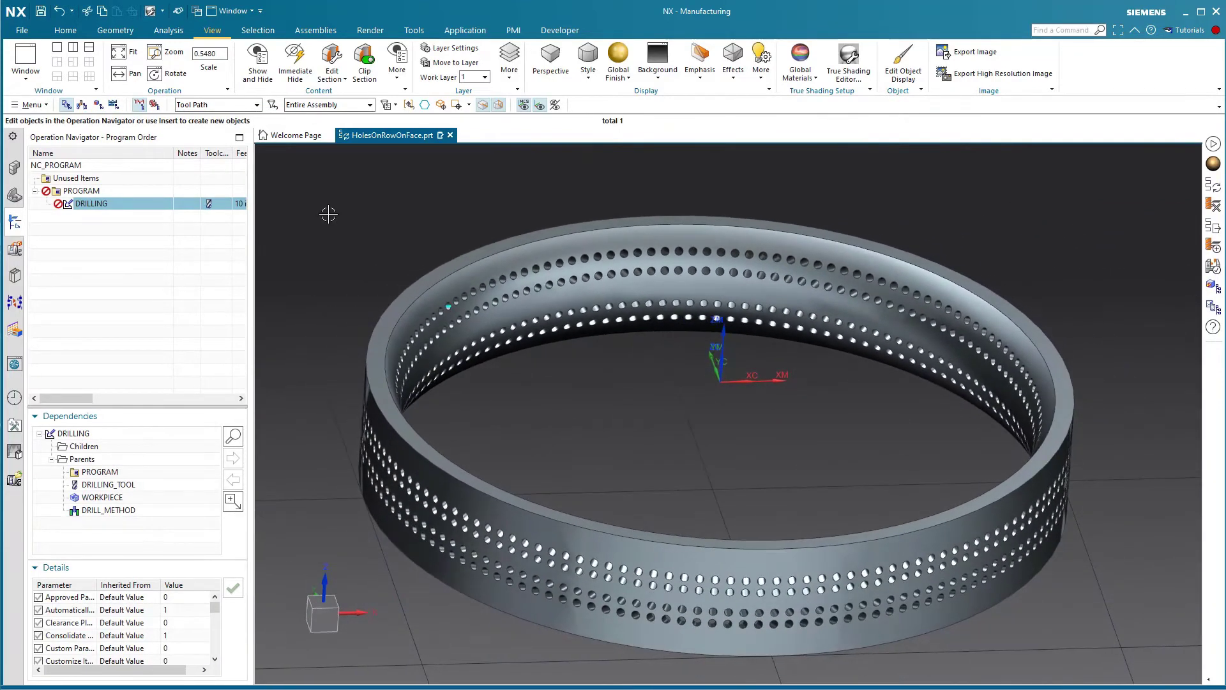
Step: Deselect DRILLING and open the Journal Manager from the Developer tab's Play button
{"action": "left_click", "coordinate": [357, 228]}
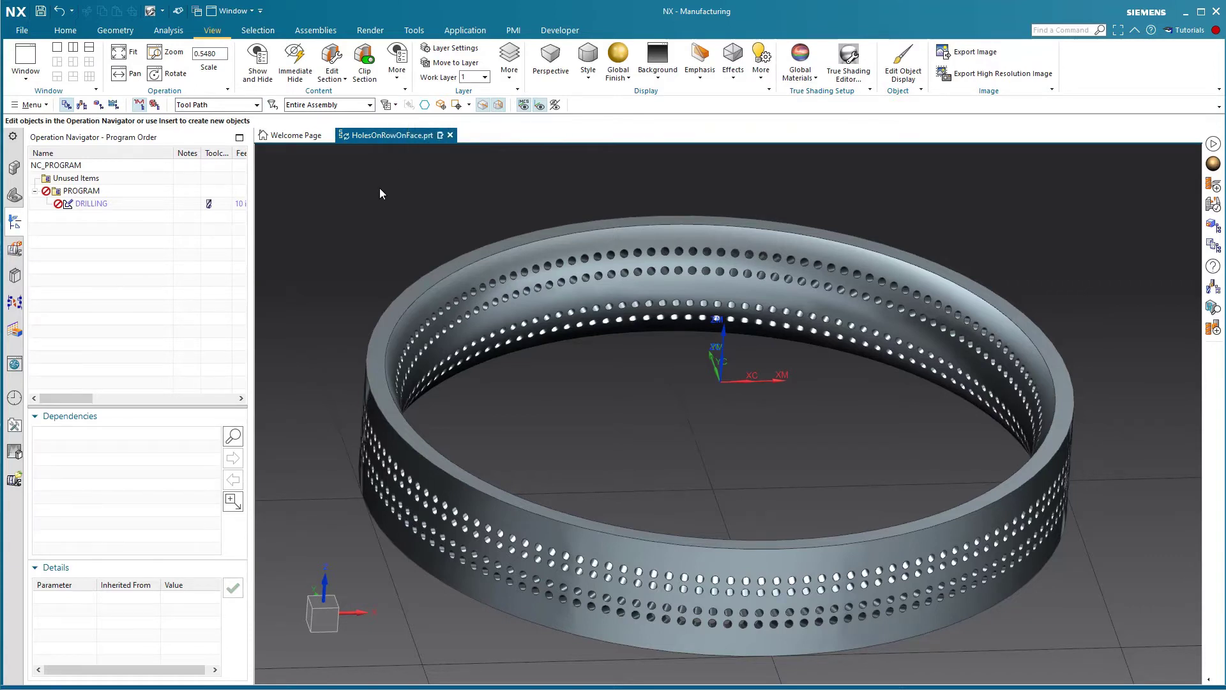
{"action": "left_click", "coordinate": [555, 33]}
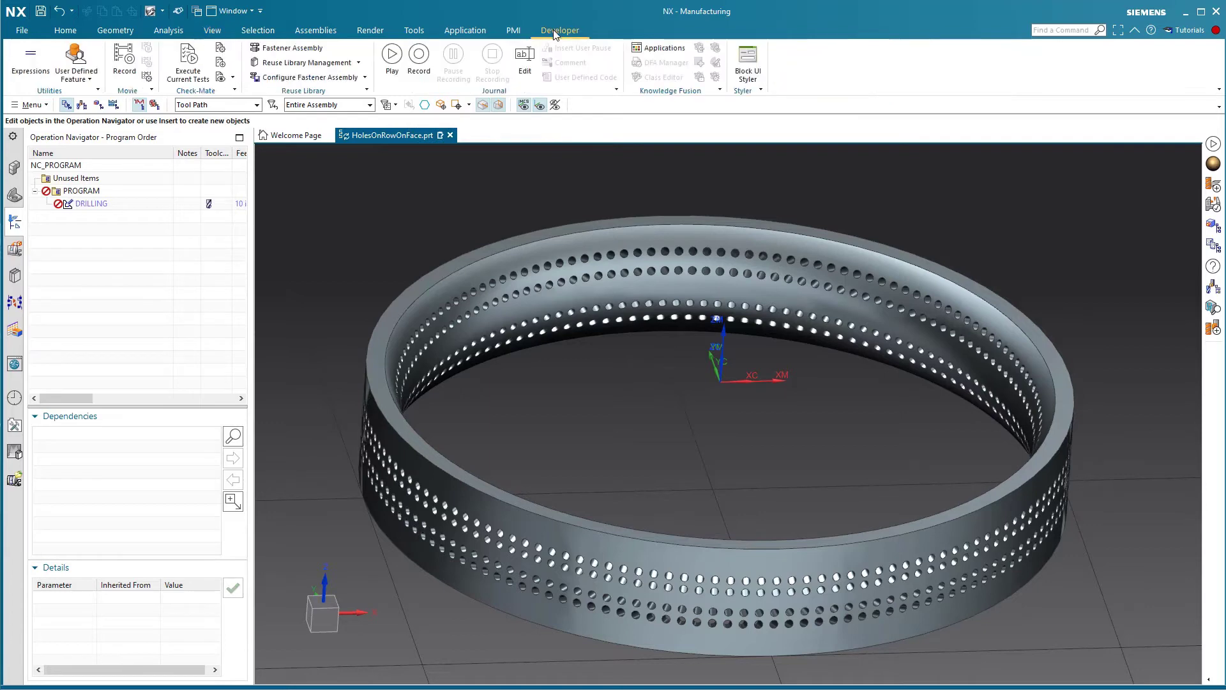
{"action": "right_click", "coordinate": [397, 70]}
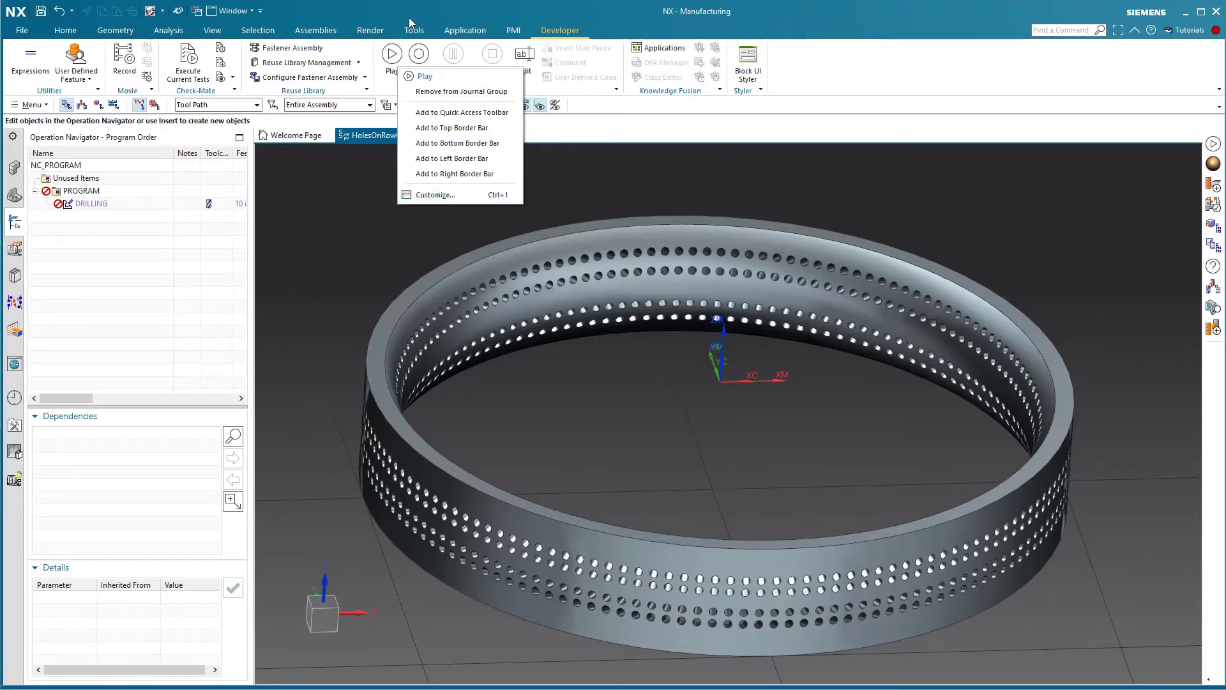
{"action": "key", "text": "Escape"}
{"action": "left_click", "coordinate": [389, 61]}
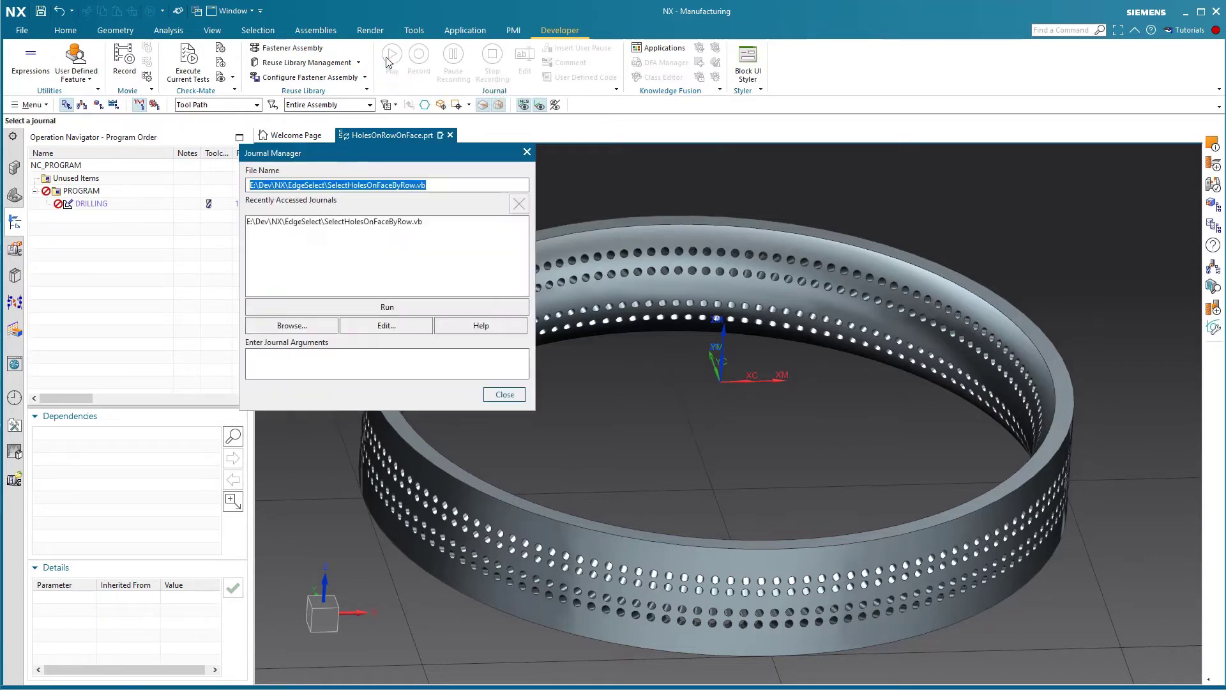
Step: Run SelectHolesOnFaceByRow.vb from recent journals and dismiss its one-edge-and-one-face error
{"action": "left_click", "coordinate": [371, 225]}
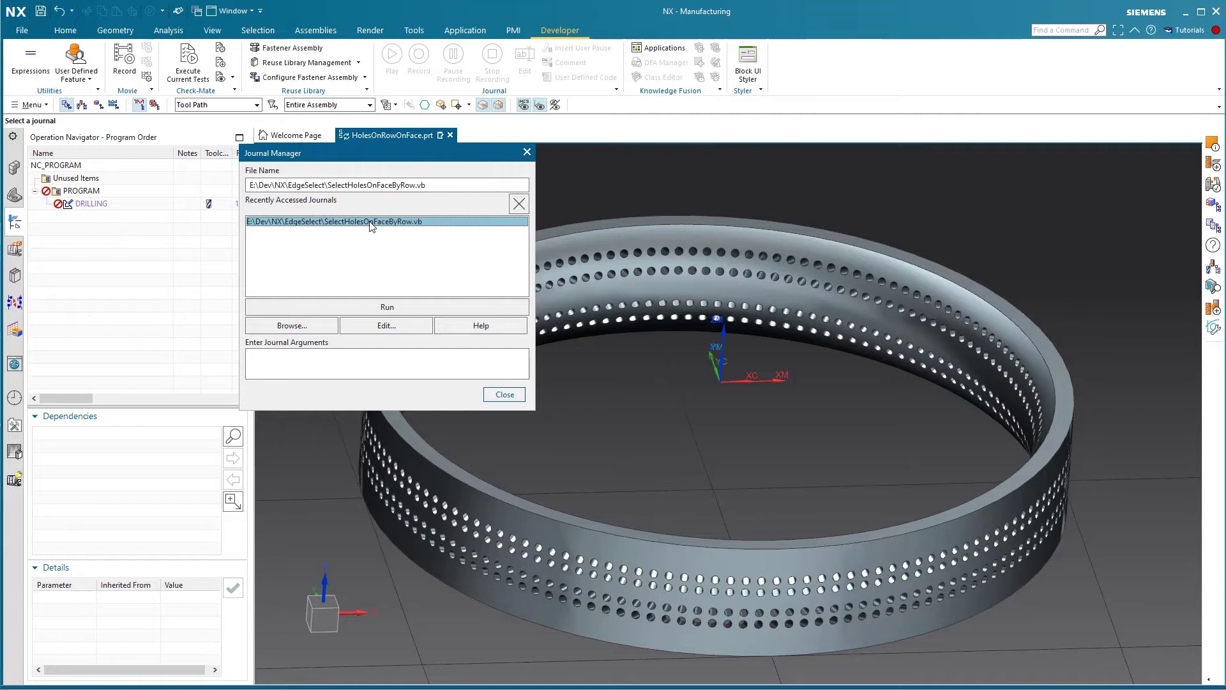
{"action": "left_click", "coordinate": [389, 309]}
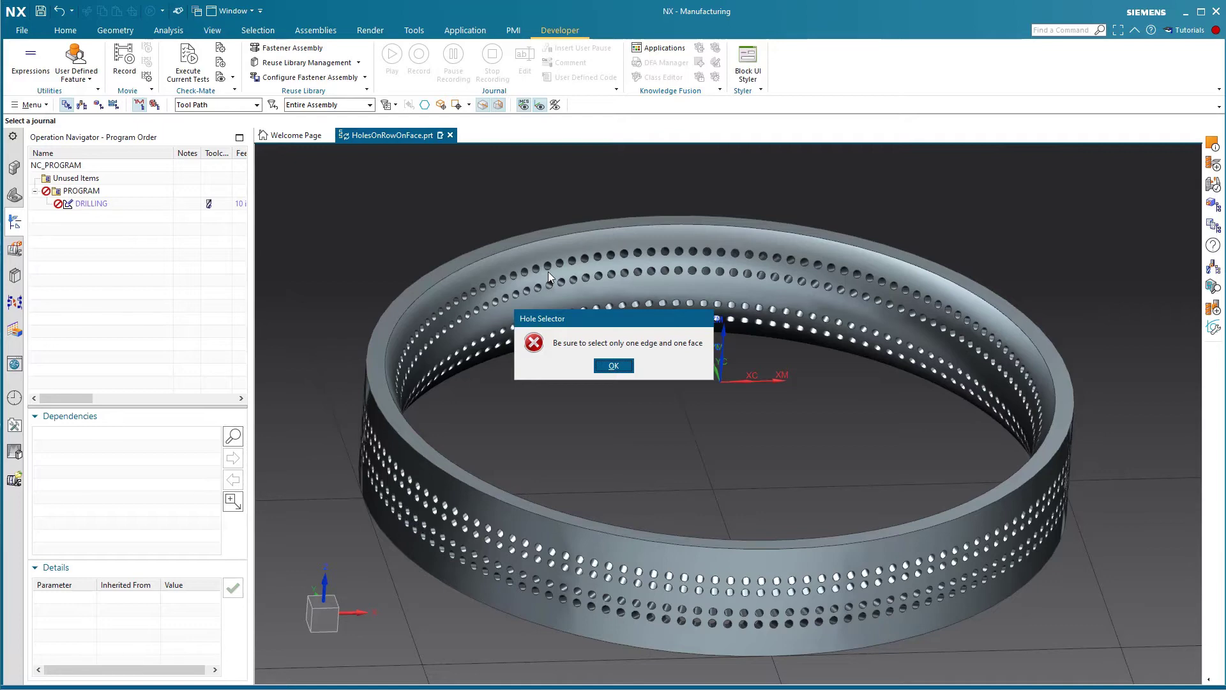
{"action": "left_click", "coordinate": [609, 365]}
Step: Select a top-row hole edge and the ring's inner face using the Edge and Face filters
{"action": "left_click", "coordinate": [200, 106]}
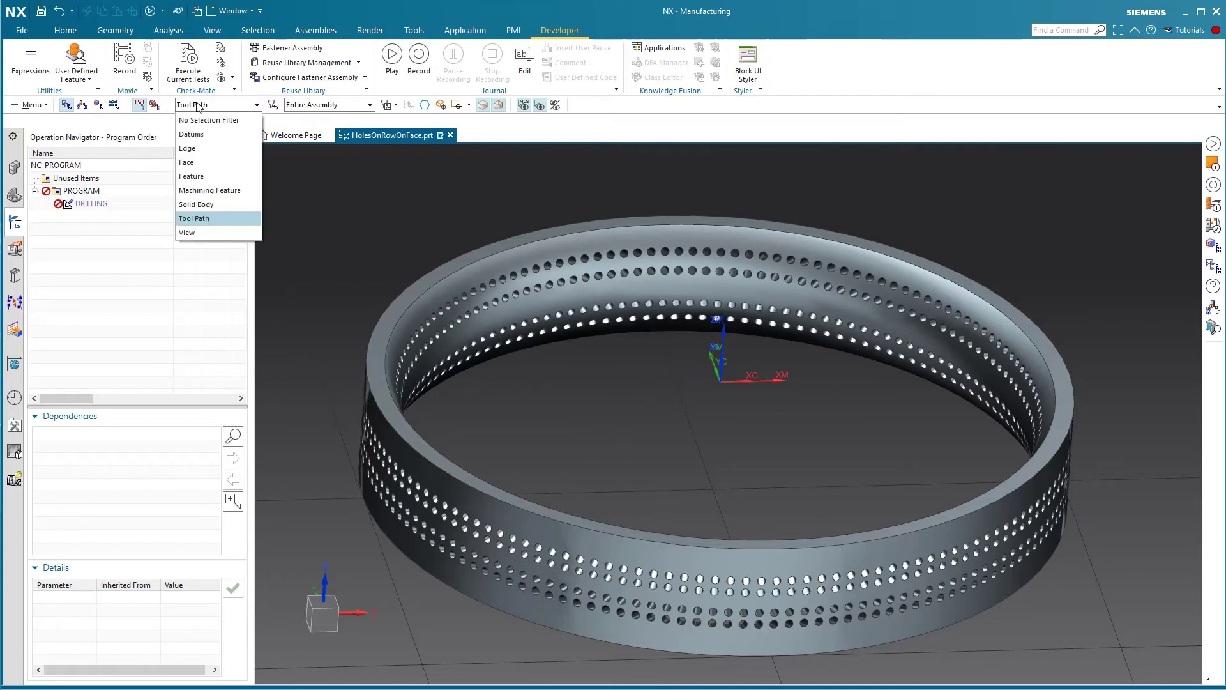
{"action": "left_click", "coordinate": [200, 152]}
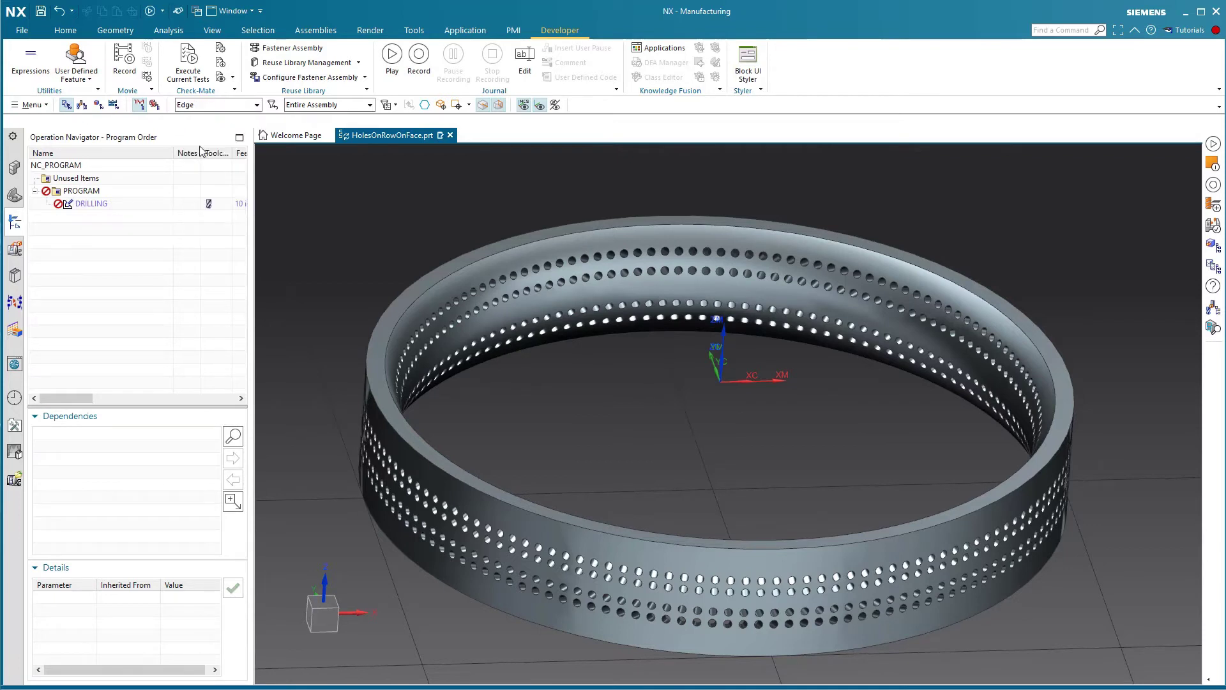
{"action": "left_click", "coordinate": [536, 270]}
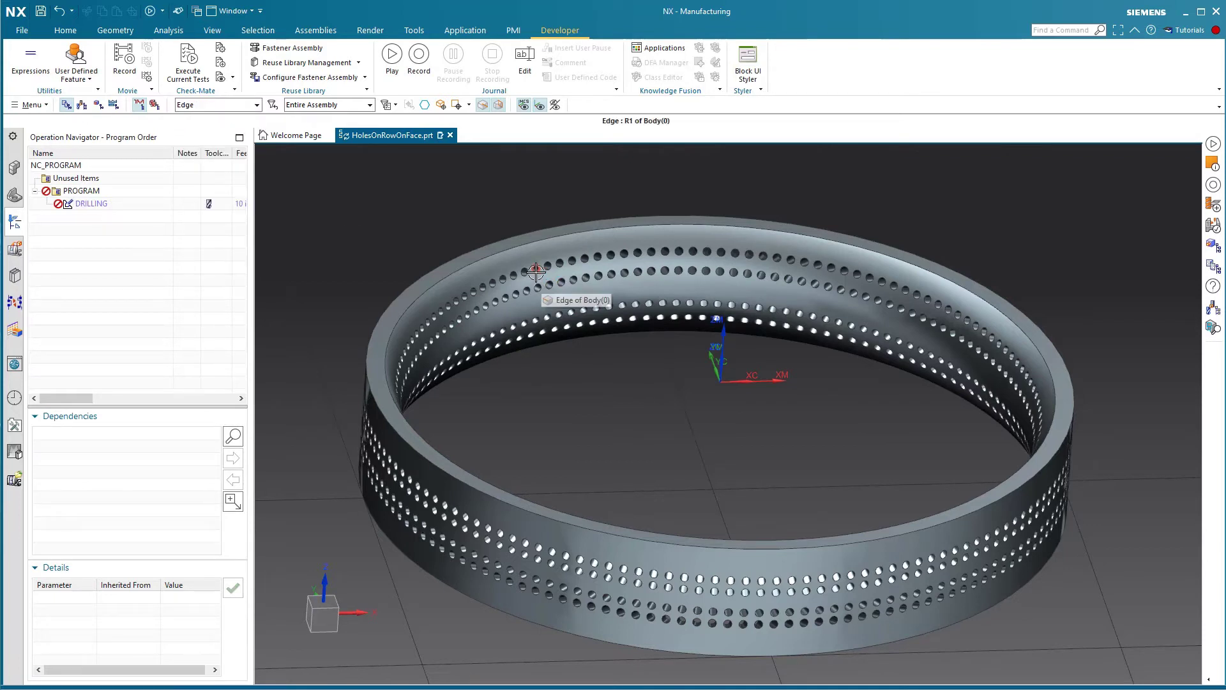
{"action": "left_click", "coordinate": [184, 106]}
{"action": "left_click", "coordinate": [196, 163]}
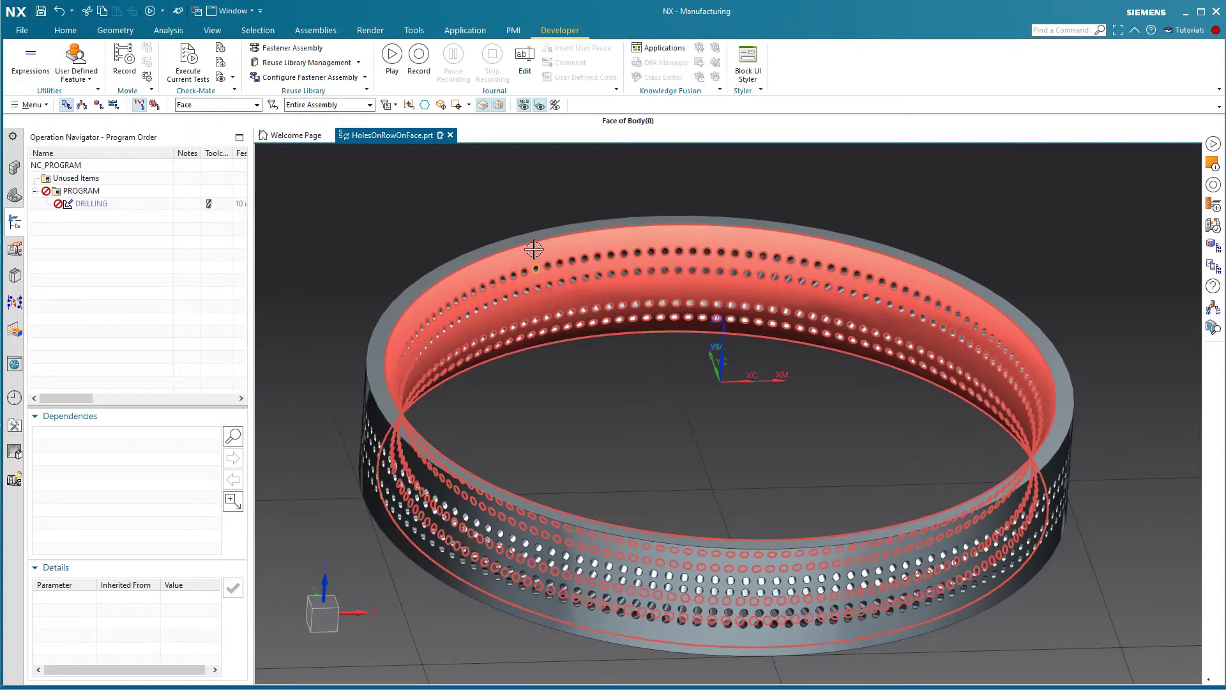
{"action": "left_click", "coordinate": [534, 249]}
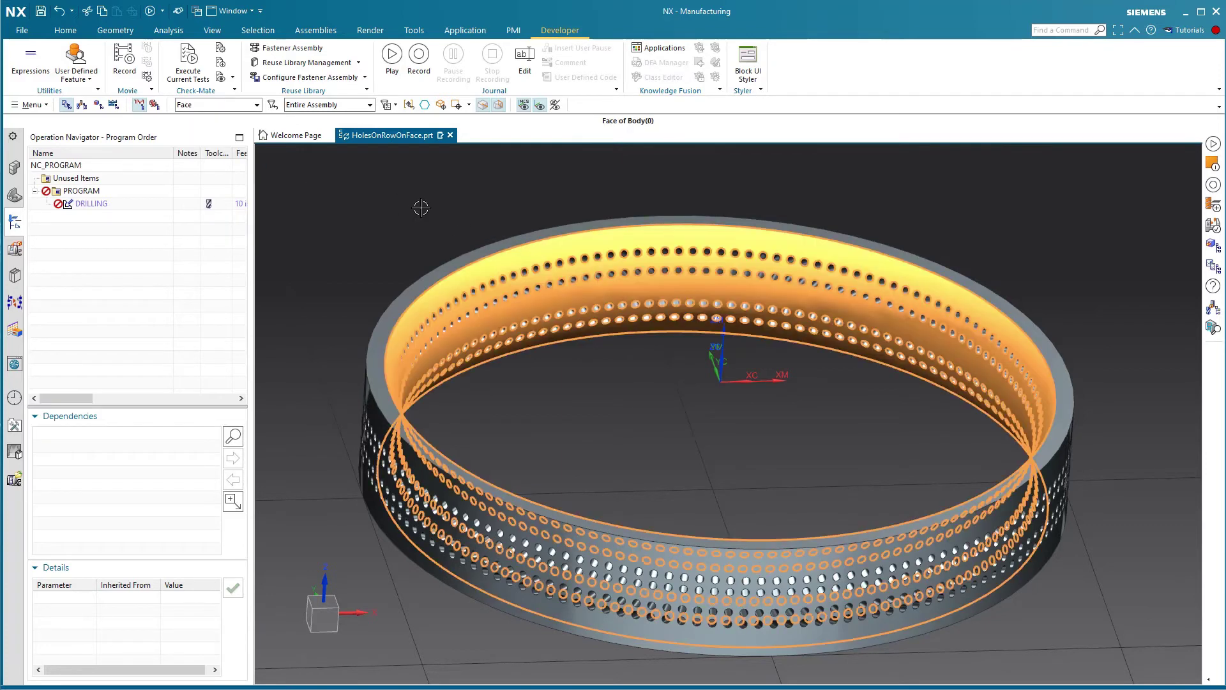
Step: Rerun the journal, name the hole row 'row1', and close the 144-hole output listing
{"action": "left_click", "coordinate": [392, 56]}
{"action": "left_click", "coordinate": [376, 309]}
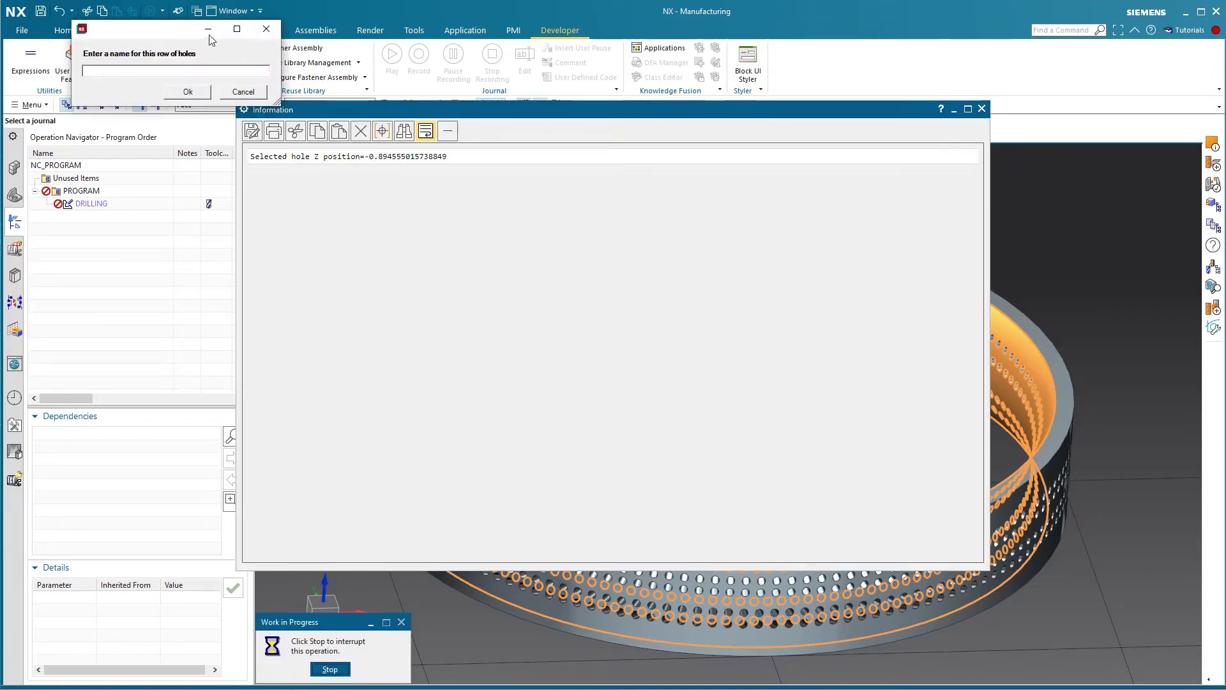
{"action": "left_click_drag", "start_coordinate": [204, 43], "coordinate": [629, 298]}
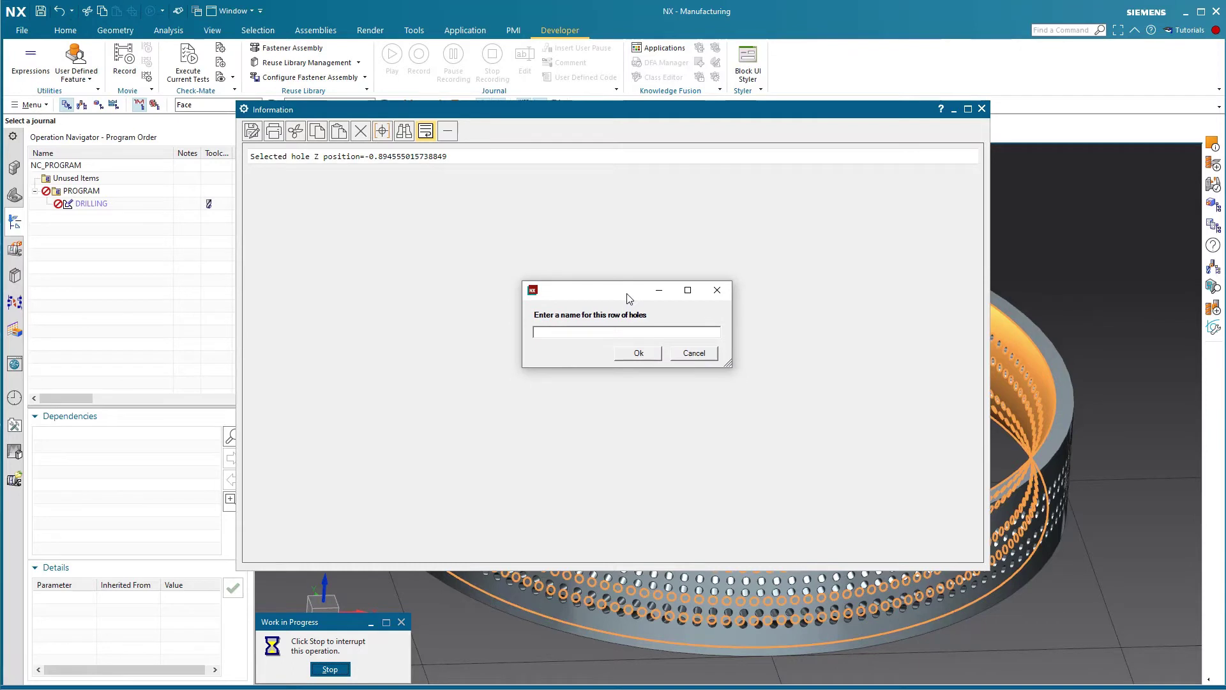
{"action": "type", "text": "row1"}
{"action": "key", "text": "Return"}
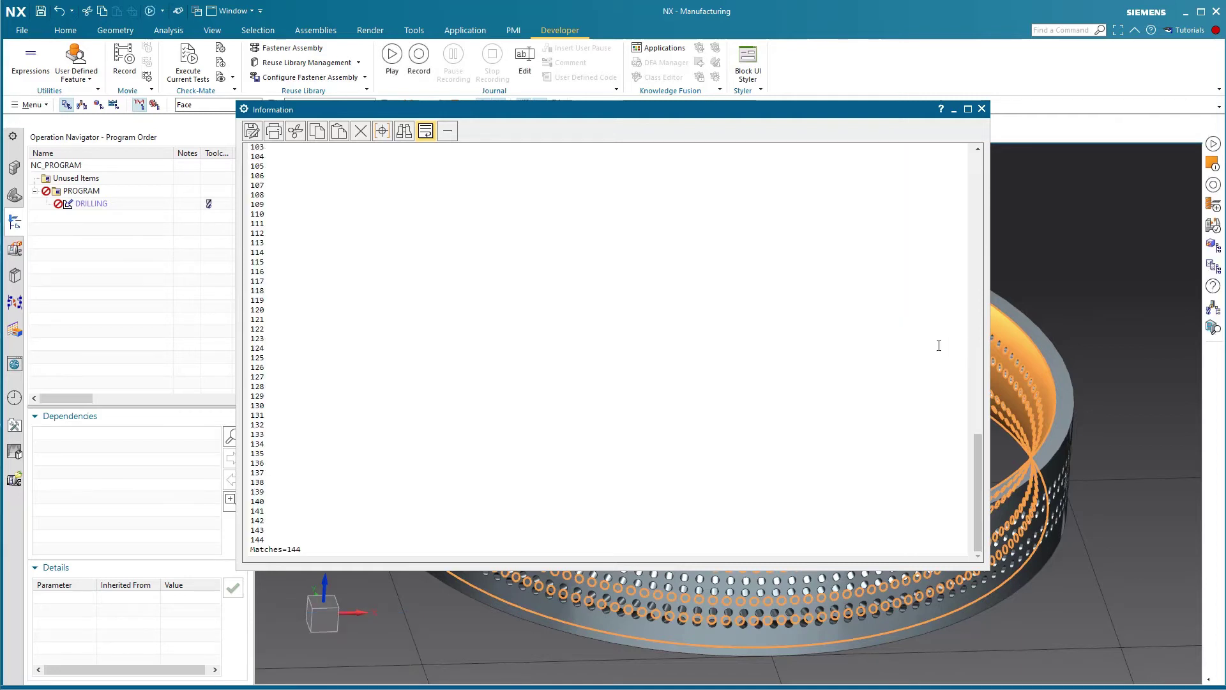
{"action": "left_click", "coordinate": [981, 109]}
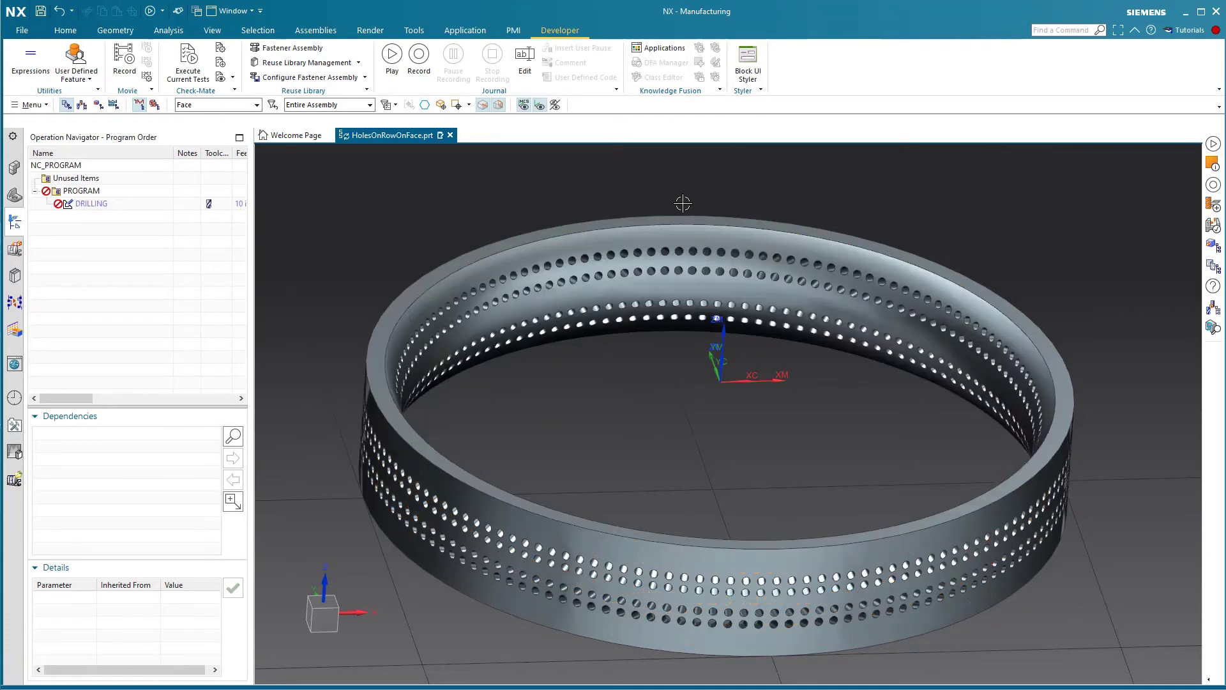
Step: With the Edge filter, select a top-row hole edge and inspect its info showing name ROW1
{"action": "left_click", "coordinate": [237, 107]}
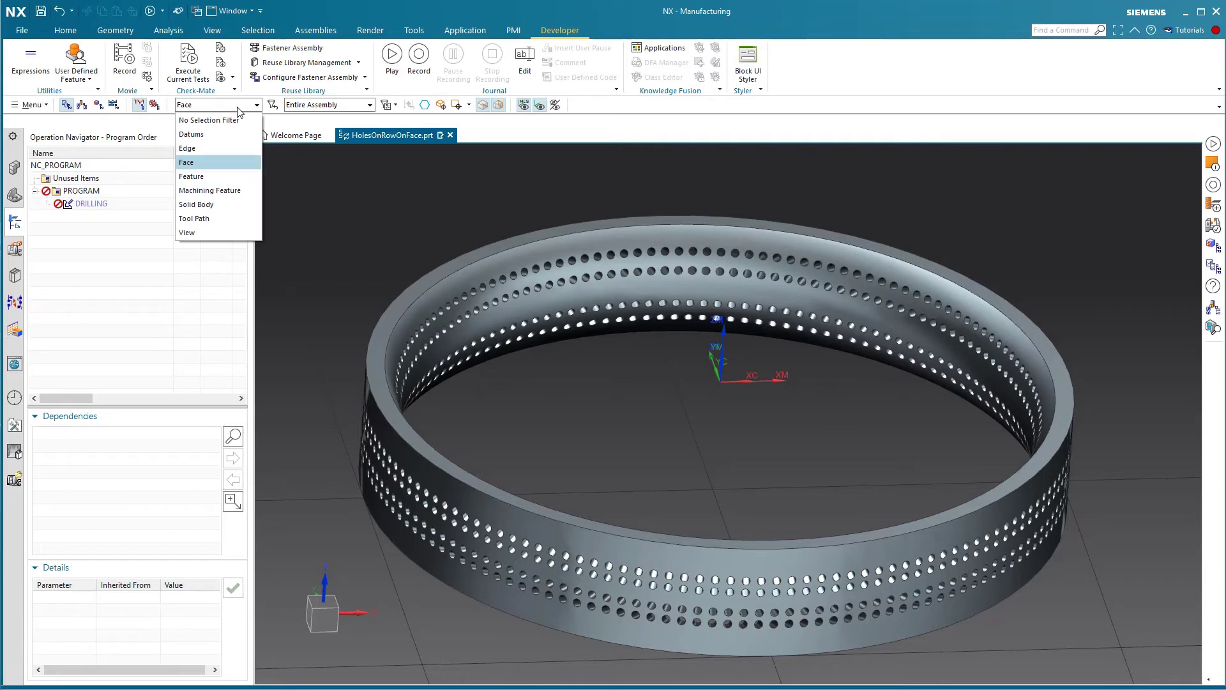
{"action": "left_click", "coordinate": [188, 148]}
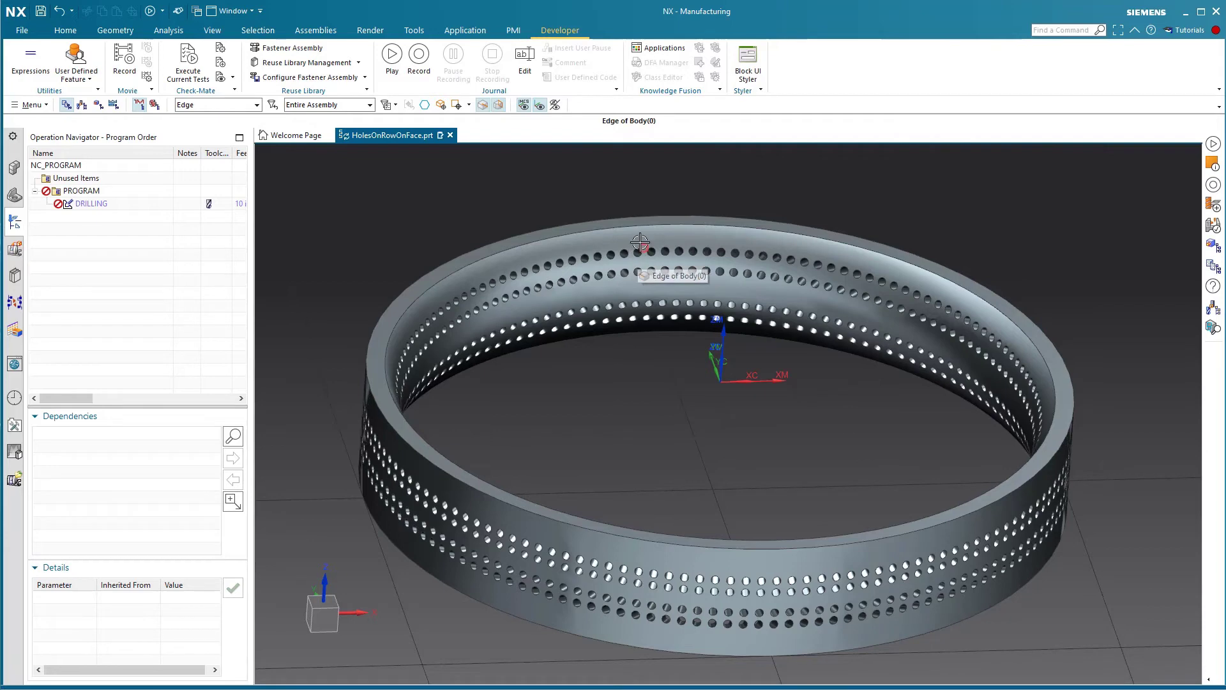
{"action": "scroll", "coordinate": [640, 243], "scroll_direction": "up", "scroll_amount": 5}
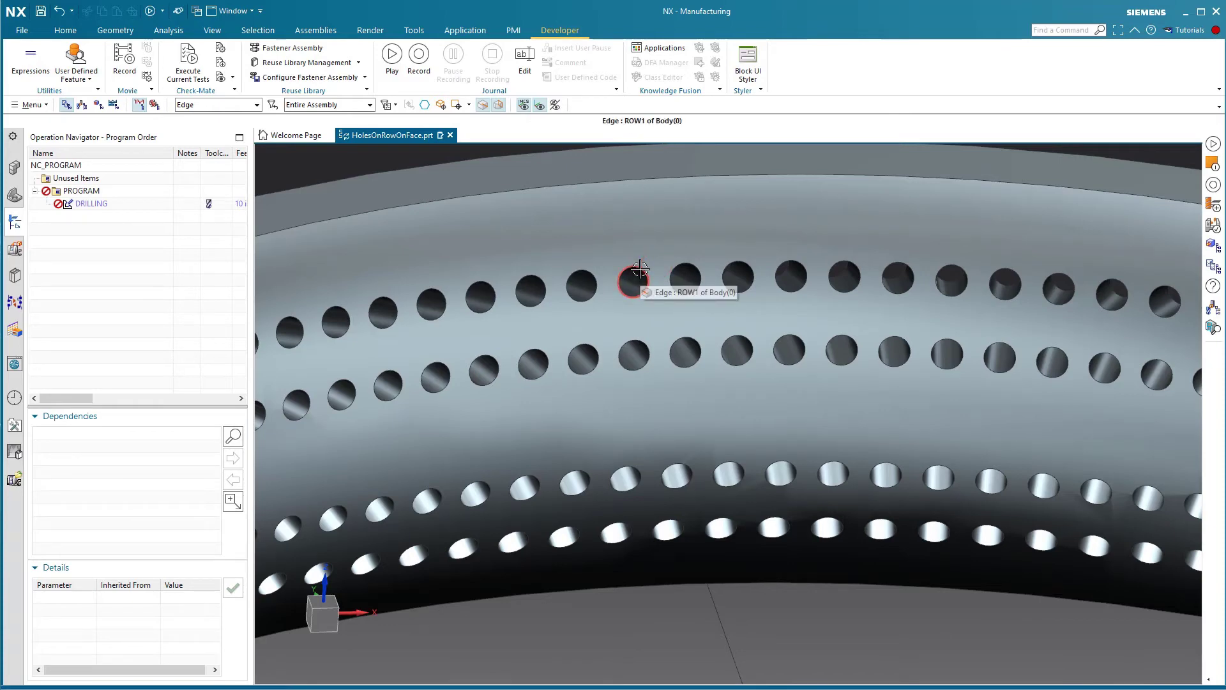
{"action": "left_click", "coordinate": [636, 267]}
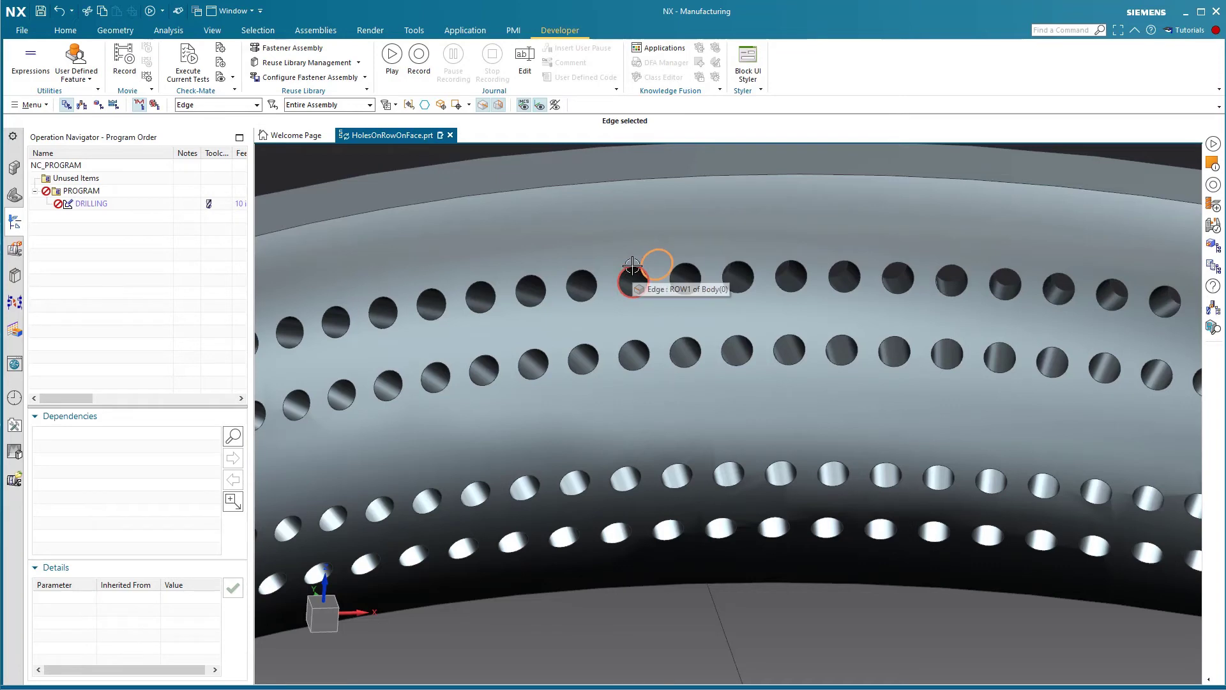
{"action": "key", "text": "Escape"}
{"action": "left_click", "coordinate": [631, 267]}
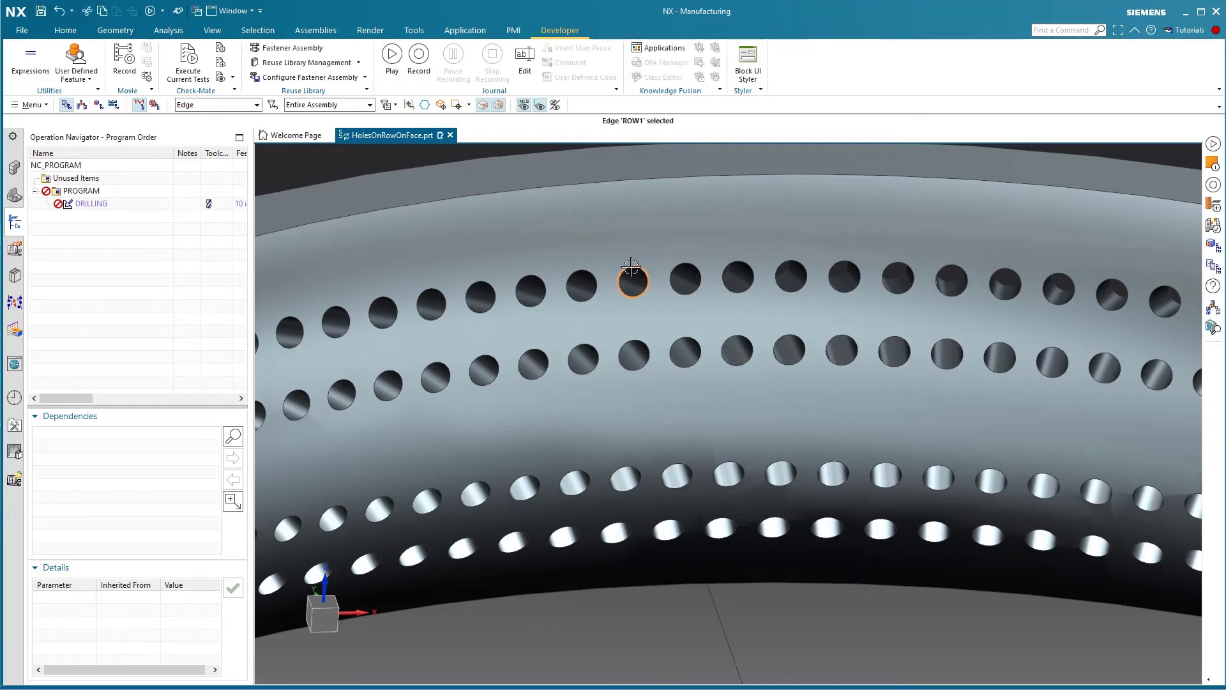
{"action": "key", "text": "ctrl+i"}
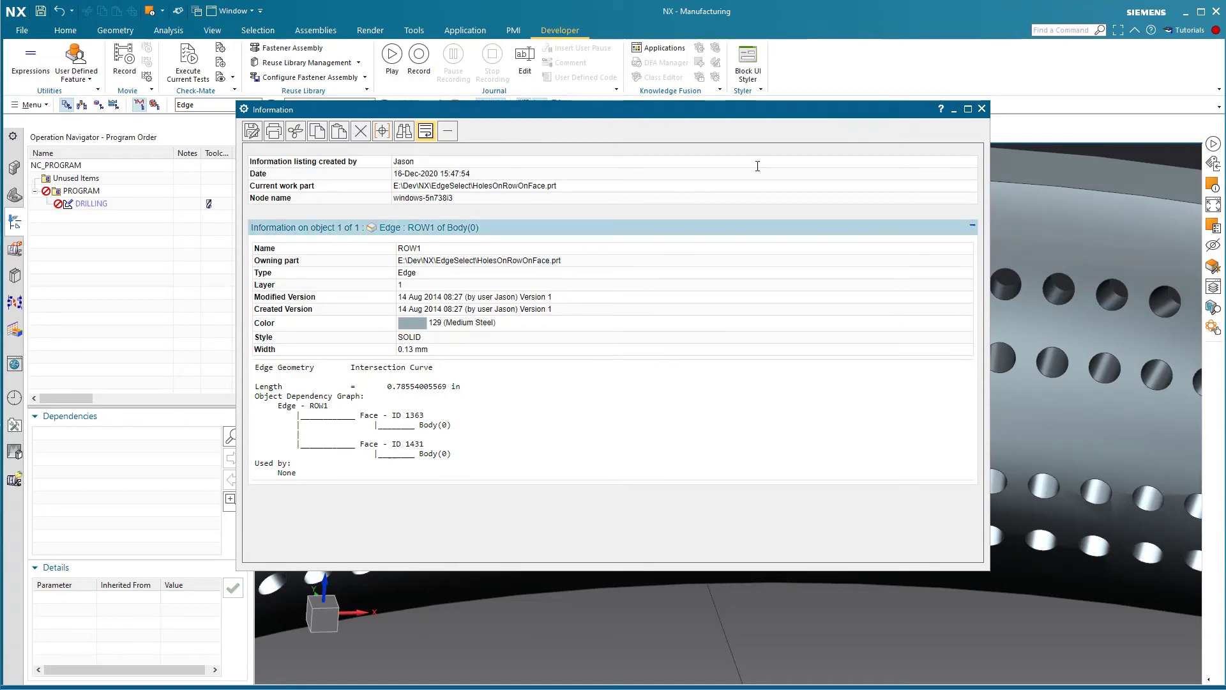
Step: Reopen DRILLING and select all 144 hole edges named row1 via Class Selection's Select by Name
{"action": "left_click", "coordinate": [982, 109]}
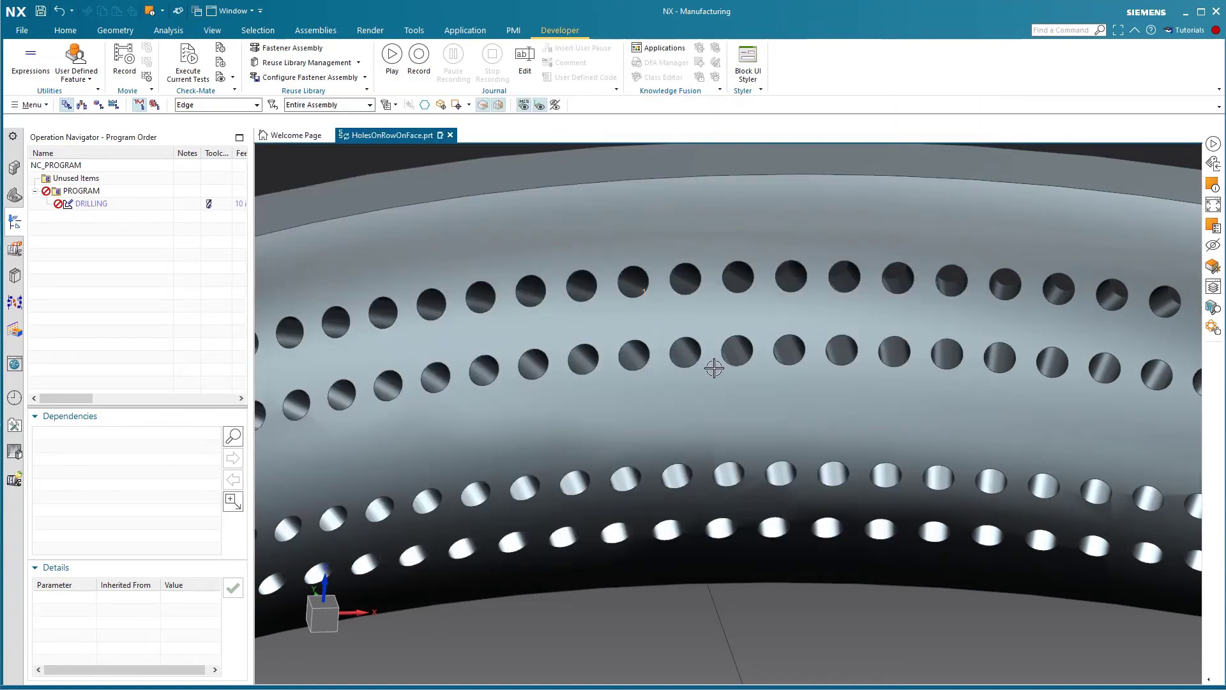
{"action": "scroll", "coordinate": [722, 351], "scroll_direction": "down", "scroll_amount": 5}
{"action": "scroll", "coordinate": [552, 280], "scroll_direction": "down", "scroll_amount": 2}
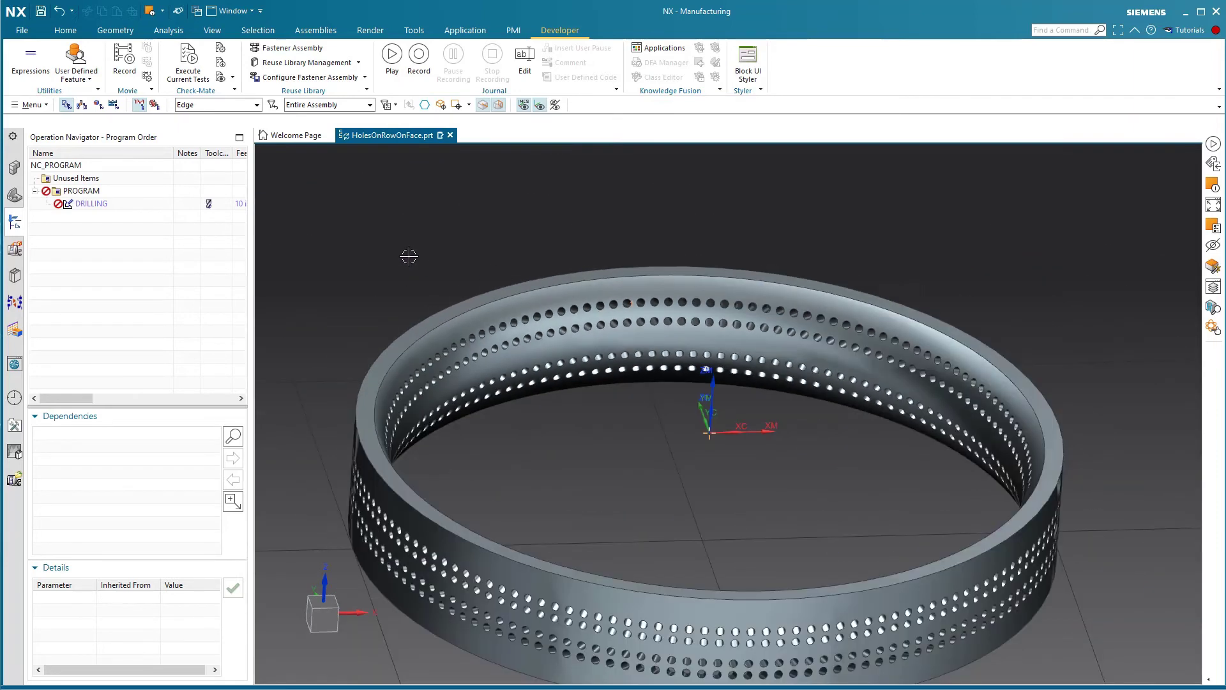
{"action": "double_click", "coordinate": [92, 204]}
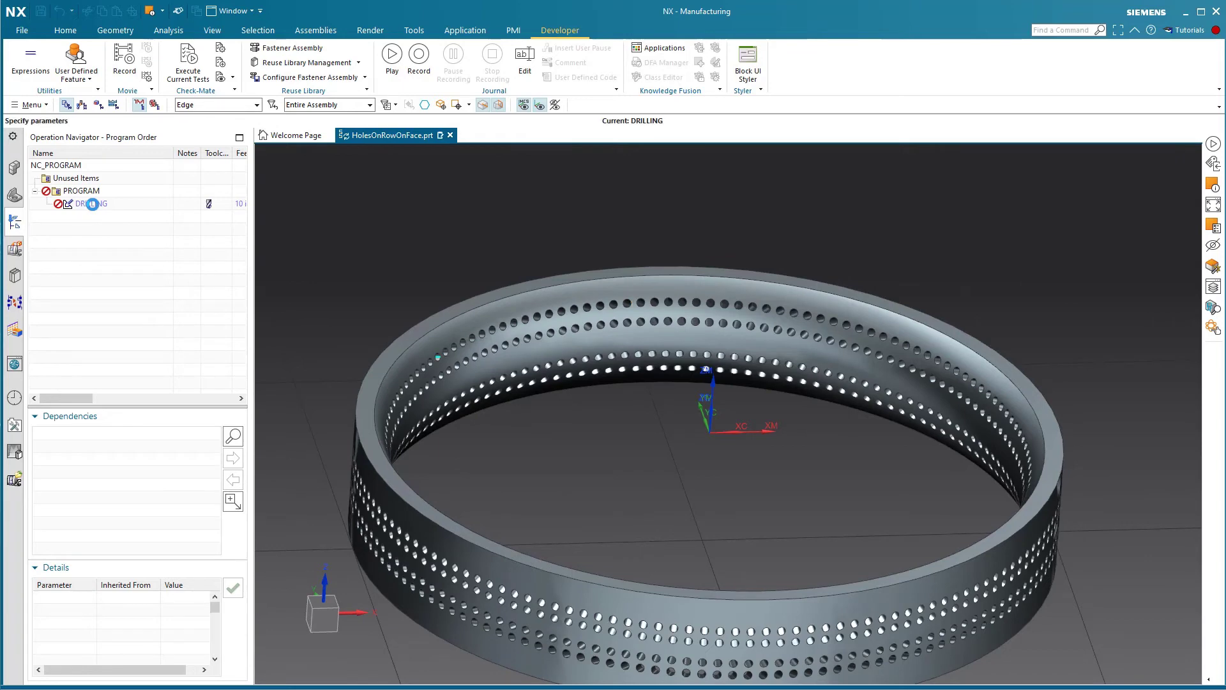
{"action": "left_click", "coordinate": [249, 222]}
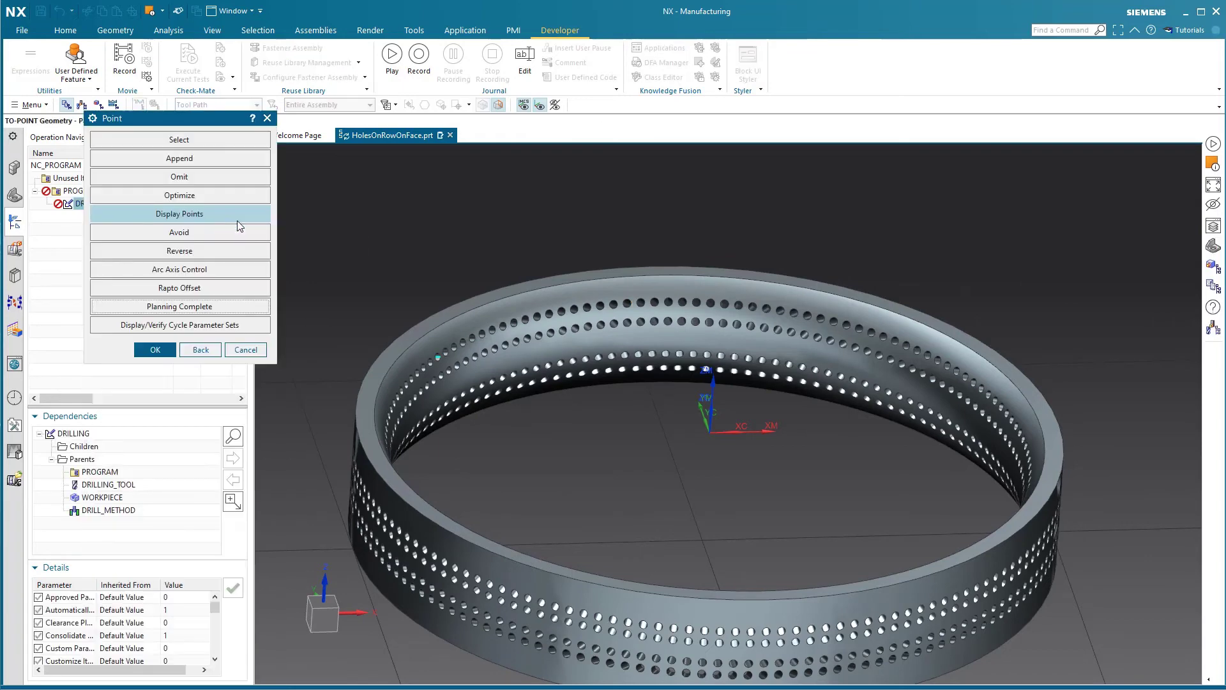
{"action": "left_click", "coordinate": [182, 139]}
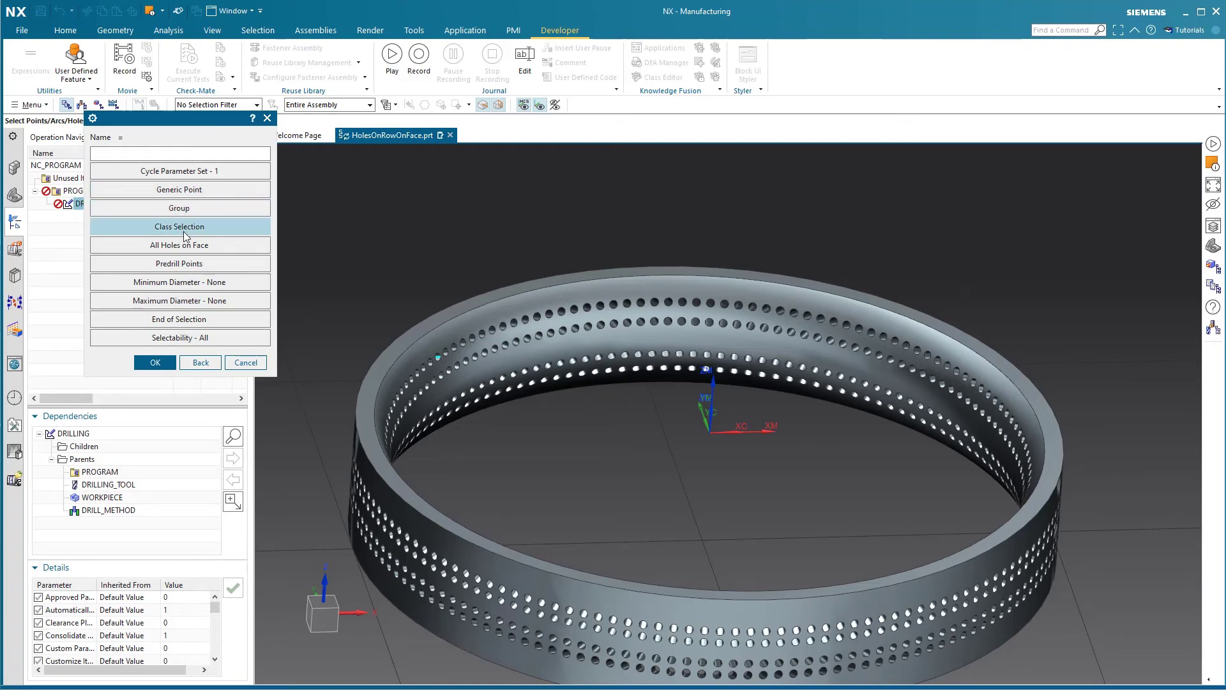
{"action": "left_click", "coordinate": [183, 233]}
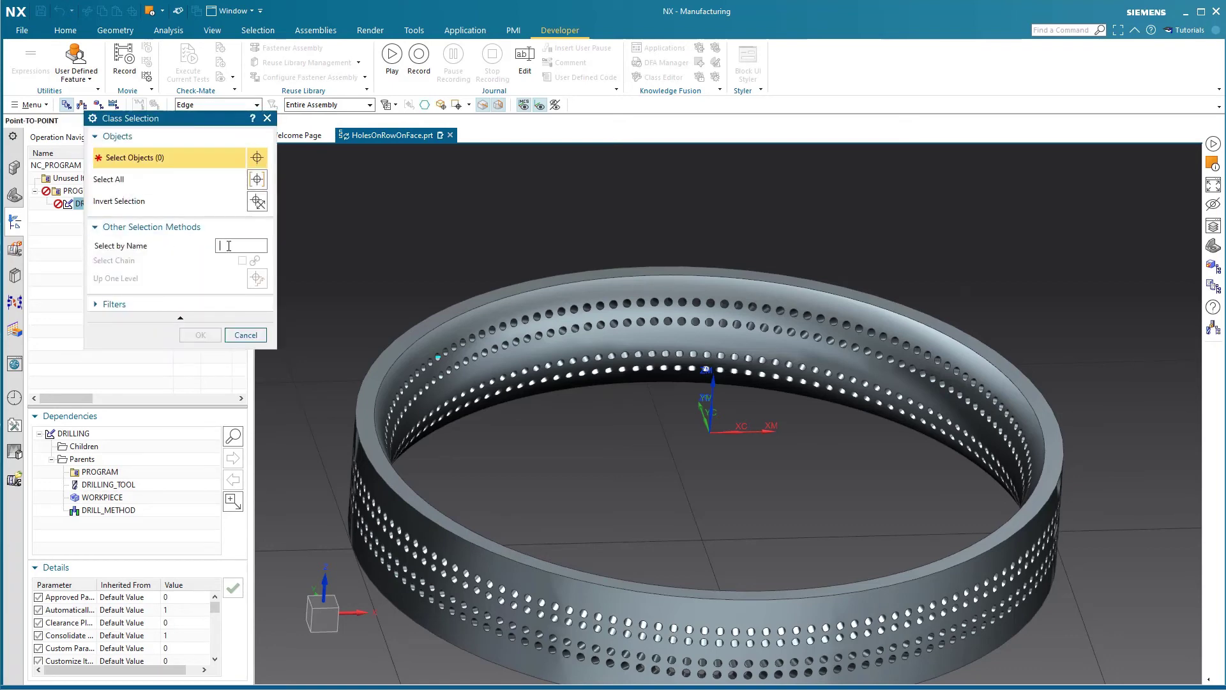
{"action": "type", "text": "row1"}
{"action": "key", "text": "Return"}
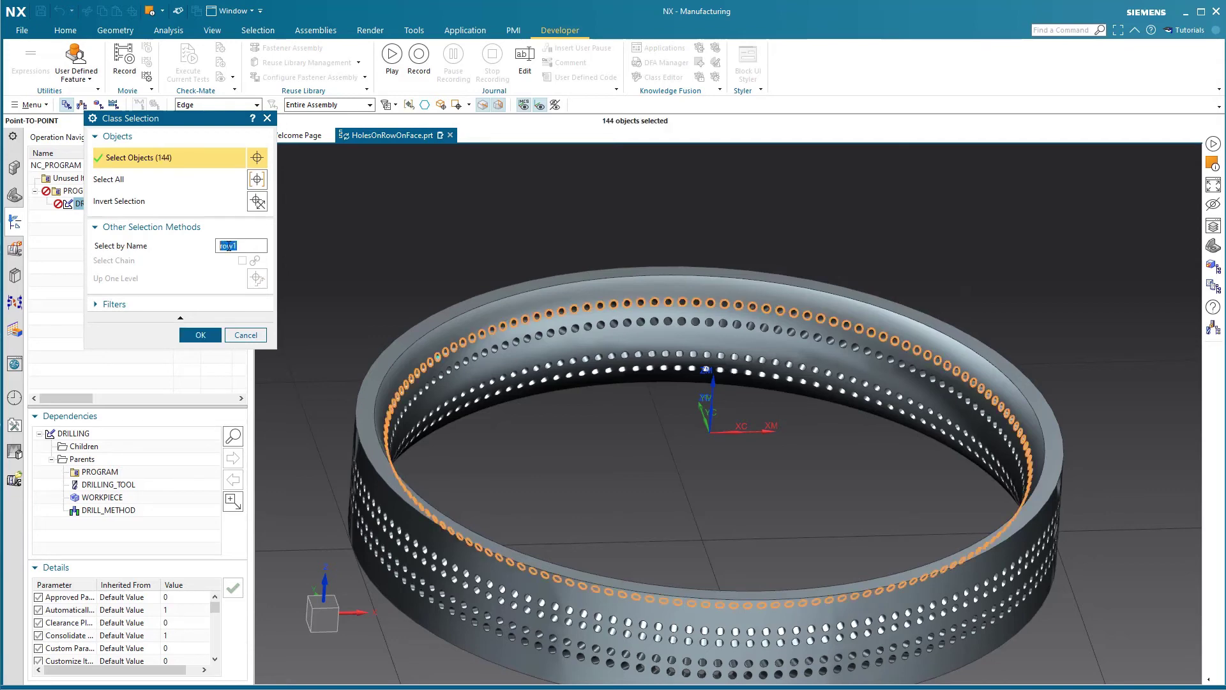
{"action": "left_click", "coordinate": [201, 335]}
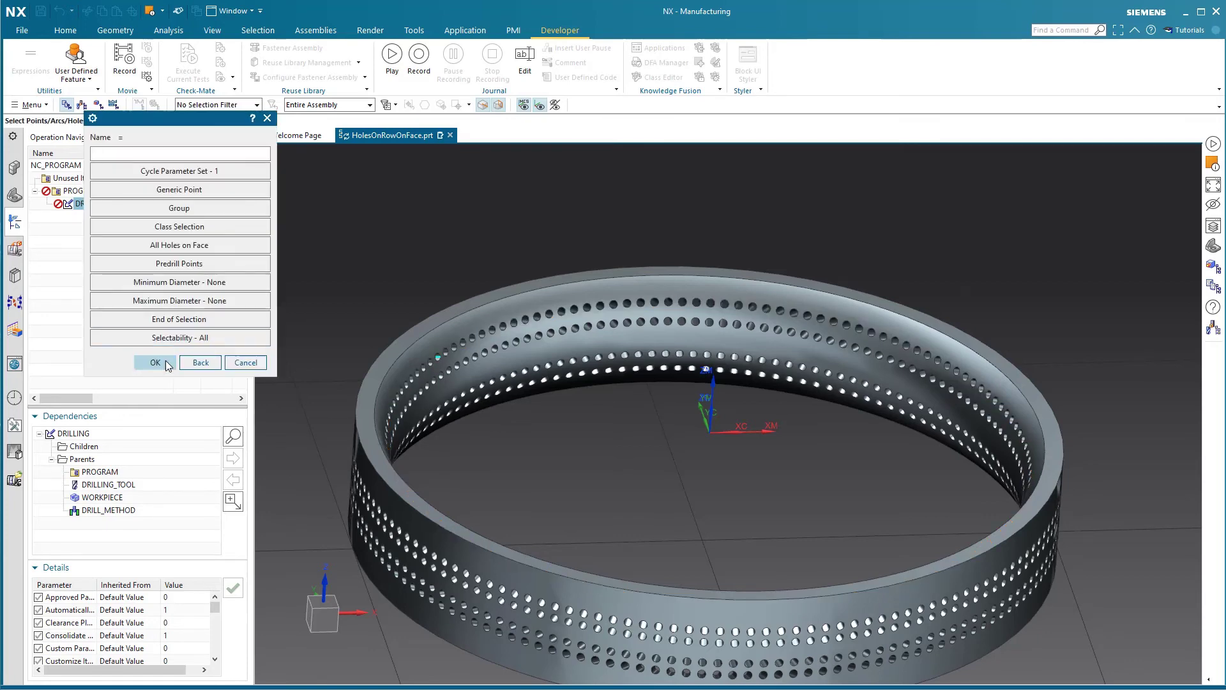
Step: Order the top-row holes by shortest path and generate the DRILLING toolpath
{"action": "left_click", "coordinate": [156, 363]}
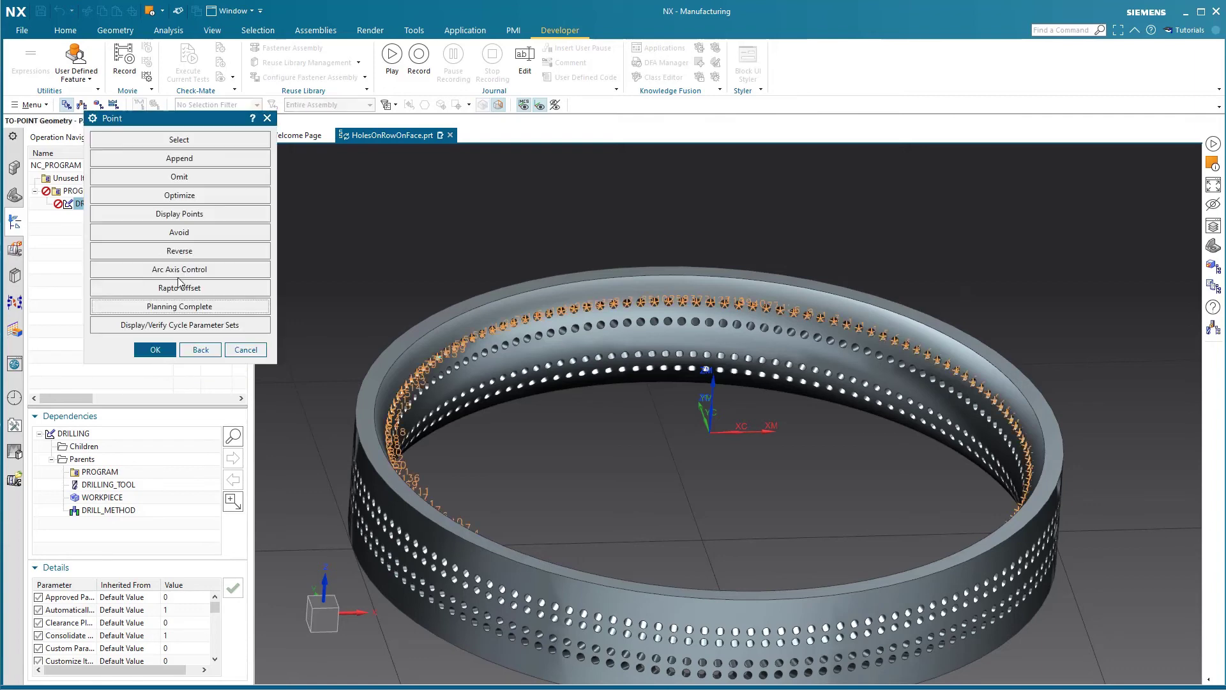
{"action": "left_click", "coordinate": [175, 196]}
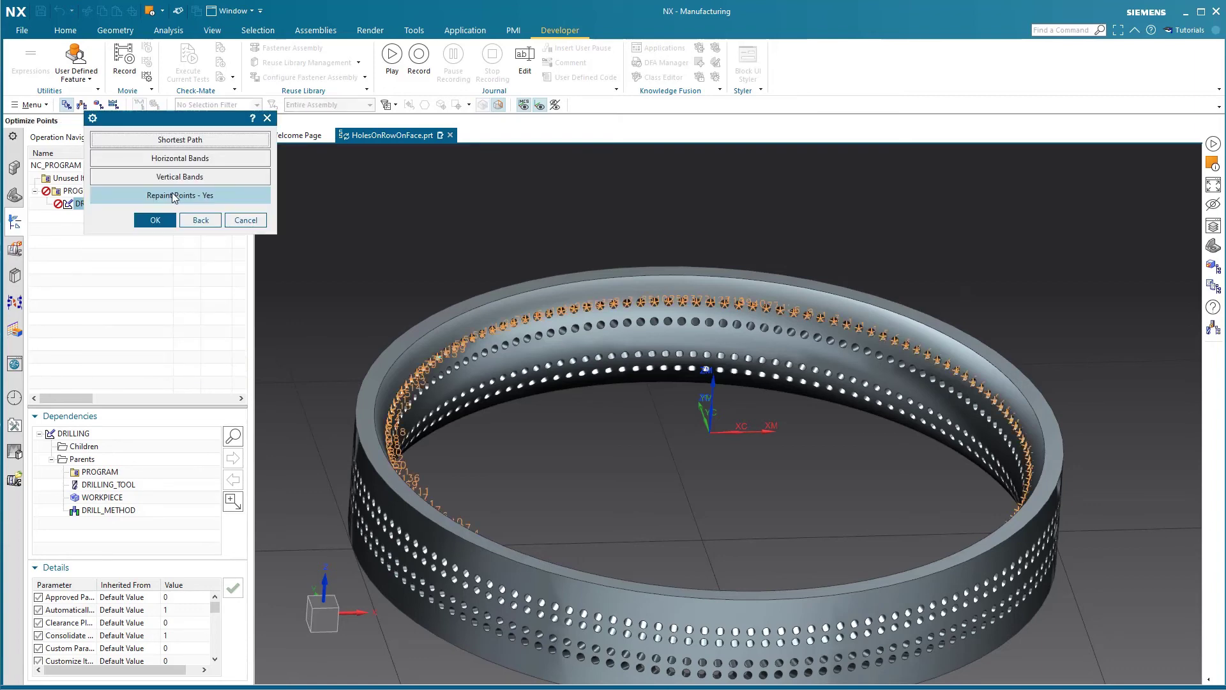
{"action": "left_click", "coordinate": [172, 140]}
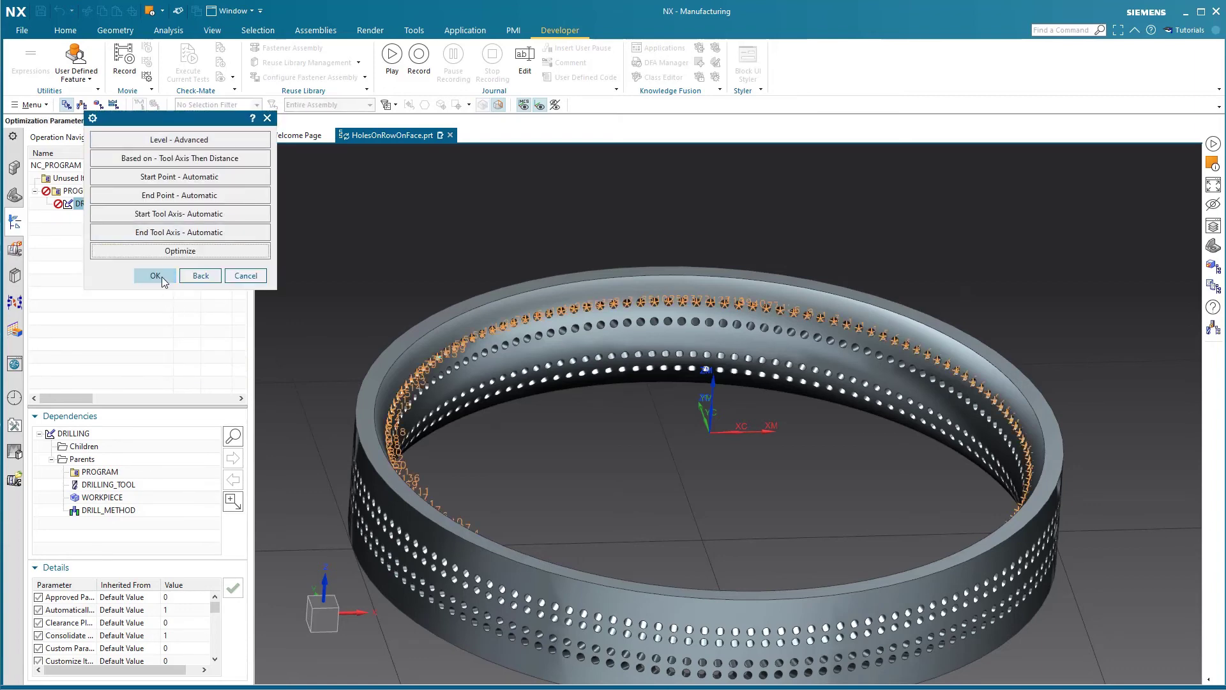
{"action": "left_click", "coordinate": [157, 275]}
{"action": "left_click", "coordinate": [161, 314]}
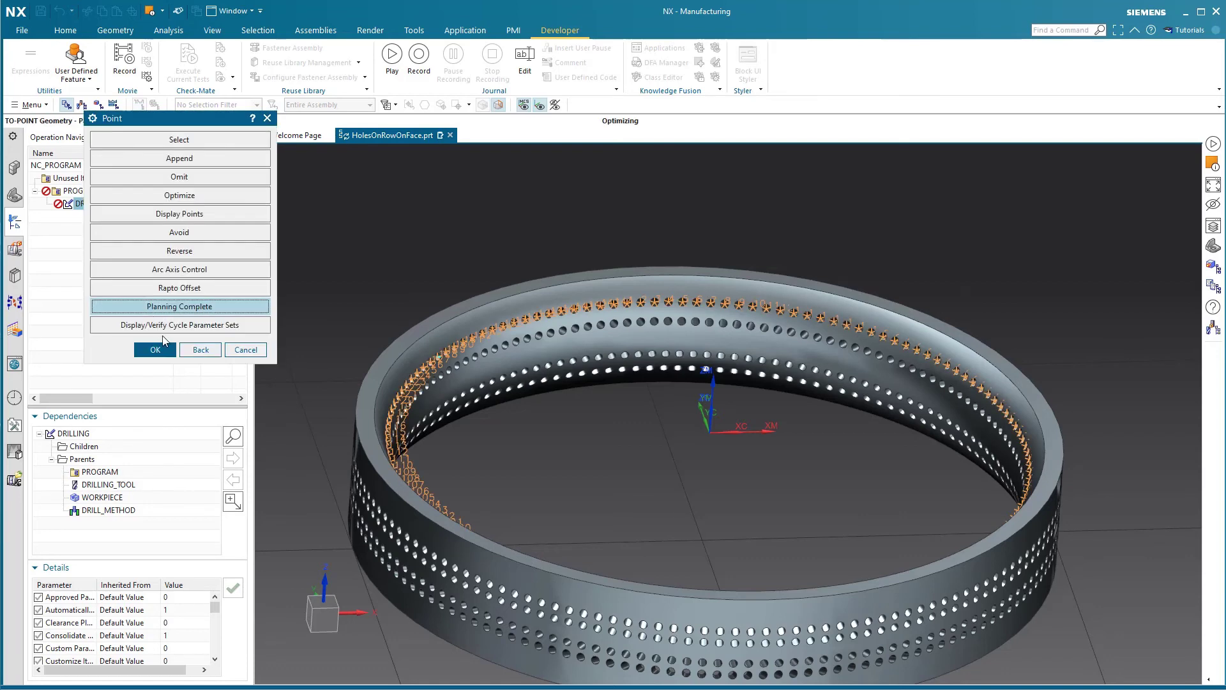
{"action": "left_click", "coordinate": [161, 347]}
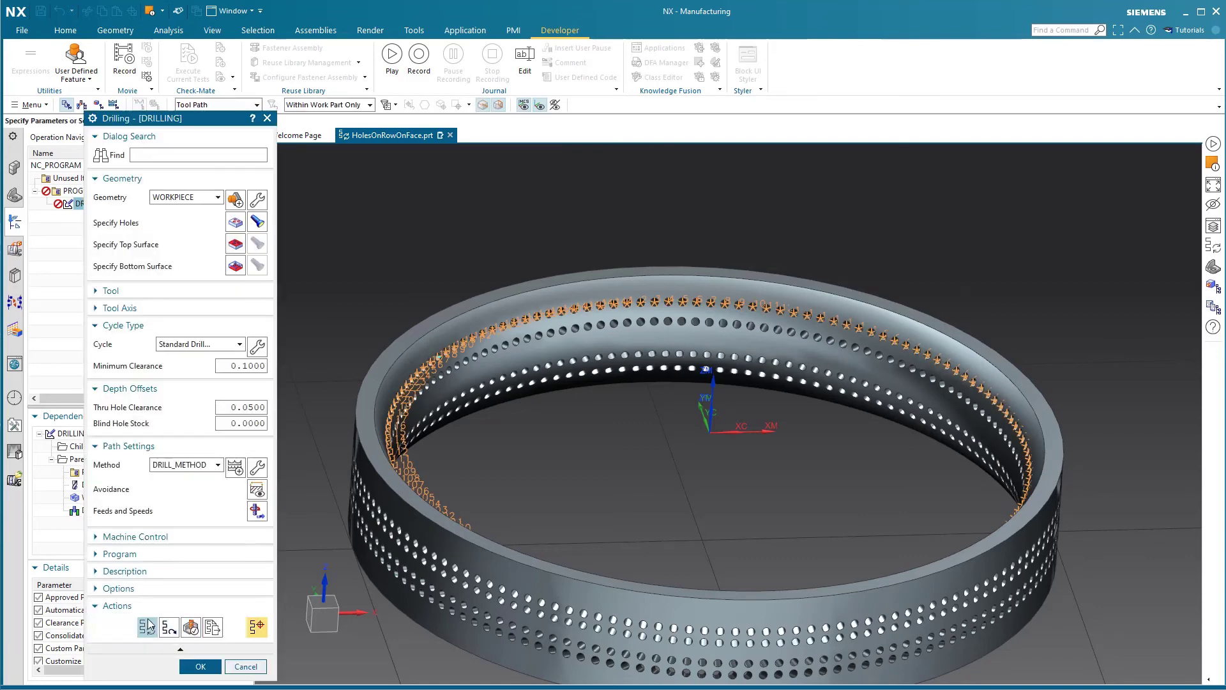
{"action": "left_click", "coordinate": [148, 626]}
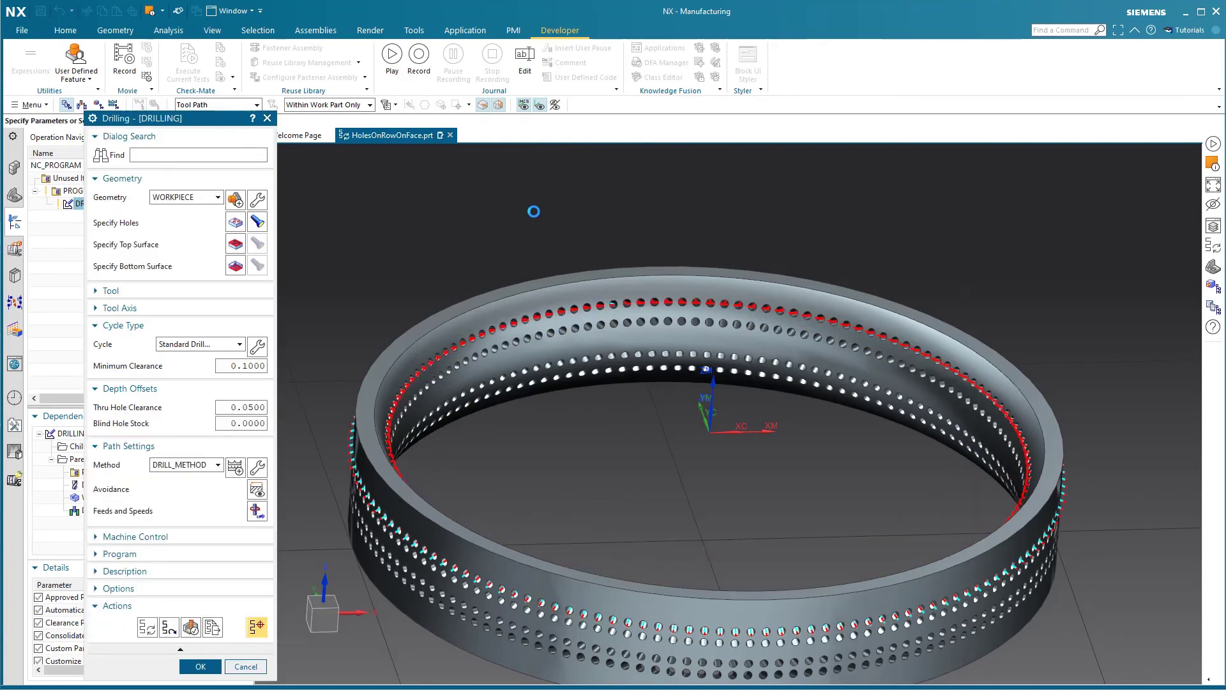
{"action": "mouse_move", "coordinate": [706, 486]}
{"action": "middle_mouse_down"}
{"action": "mouse_move", "coordinate": [709, 465]}
{"action": "mouse_move", "coordinate": [676, 430]}
{"action": "mouse_move", "coordinate": [692, 430]}
{"action": "mouse_move", "coordinate": [694, 361]}
{"action": "mouse_move", "coordinate": [735, 407]}
{"action": "middle_mouse_up"}
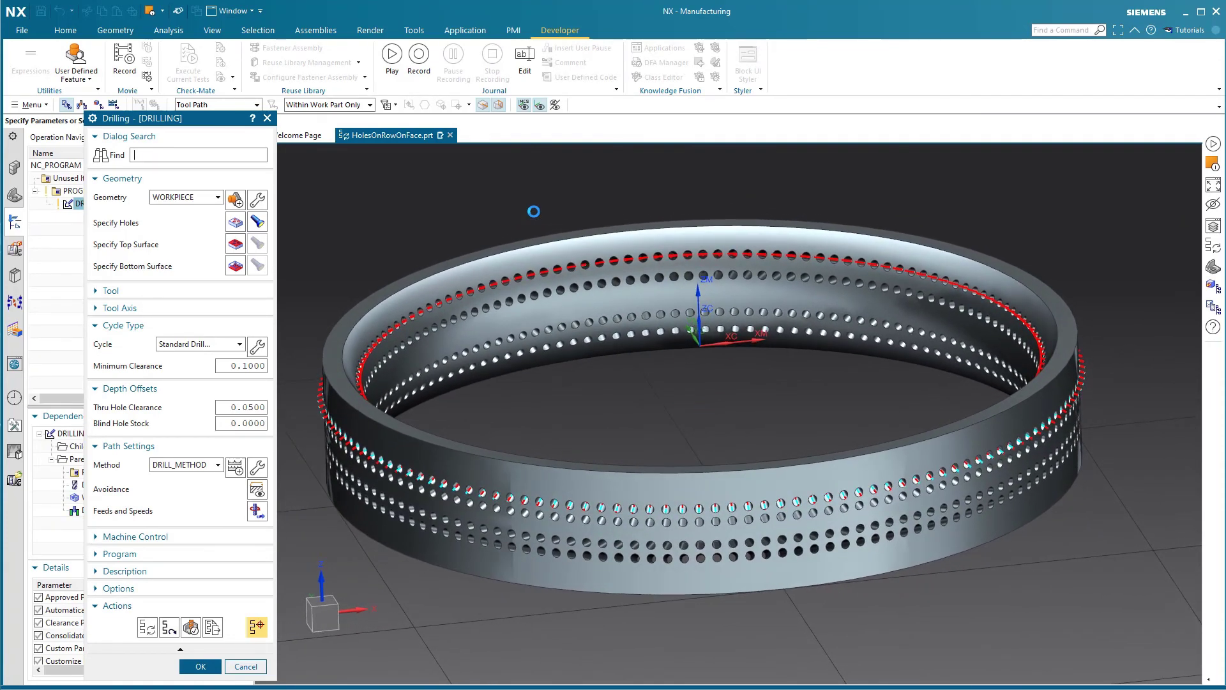